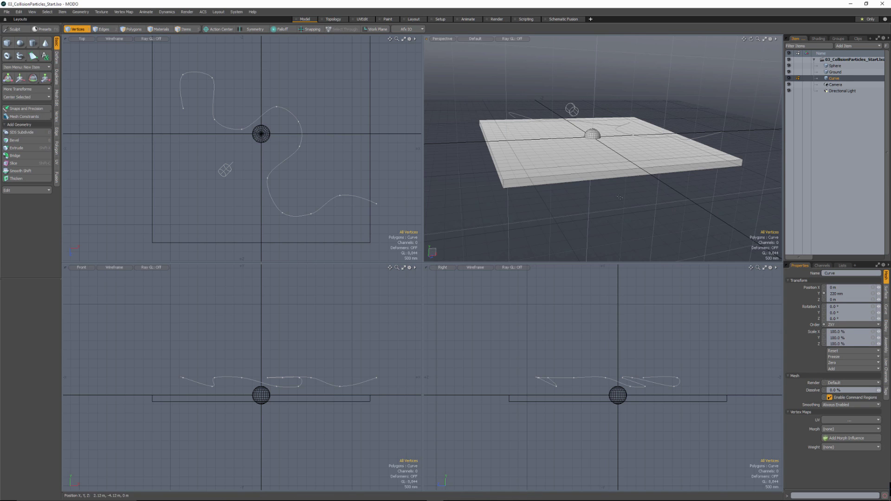
Examine the starting scene's ground slab, sphere and curve from several angles in the perspective and orthographic views.
alt+drag(603, 148, 496, 119)
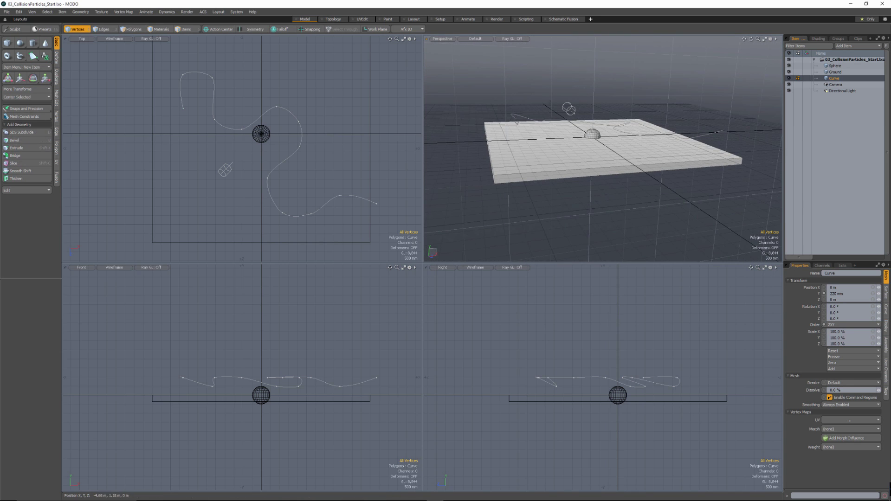
alt+drag(562, 120, 580, 128)
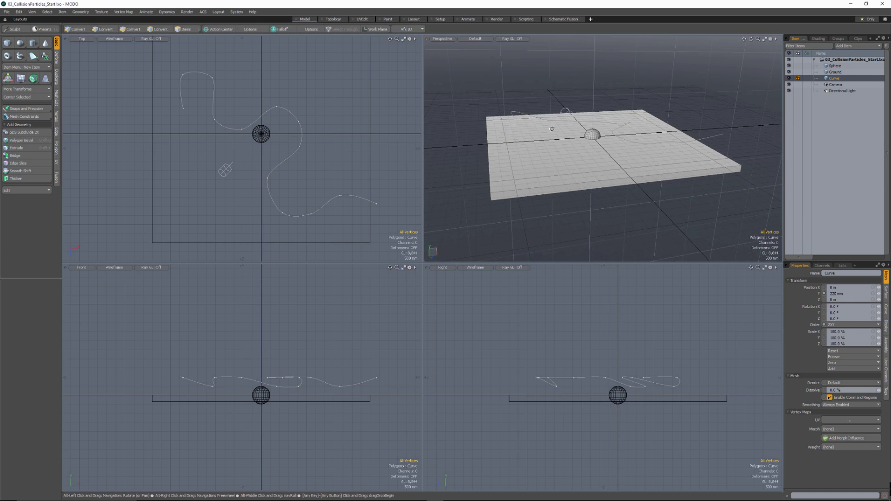
alt+drag(704, 170, 581, 132)
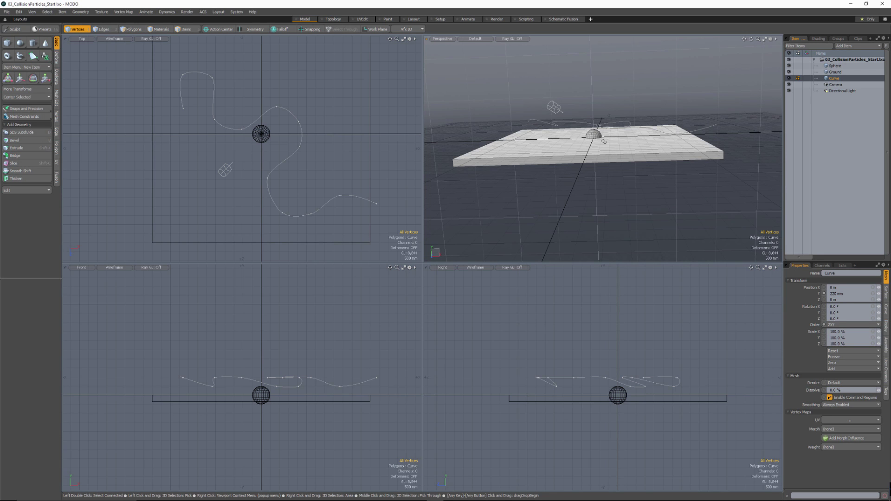
alt+drag(604, 142, 663, 143)
scroll(627, 146, up, 4)
alt+drag(493, 97, 445, 96)
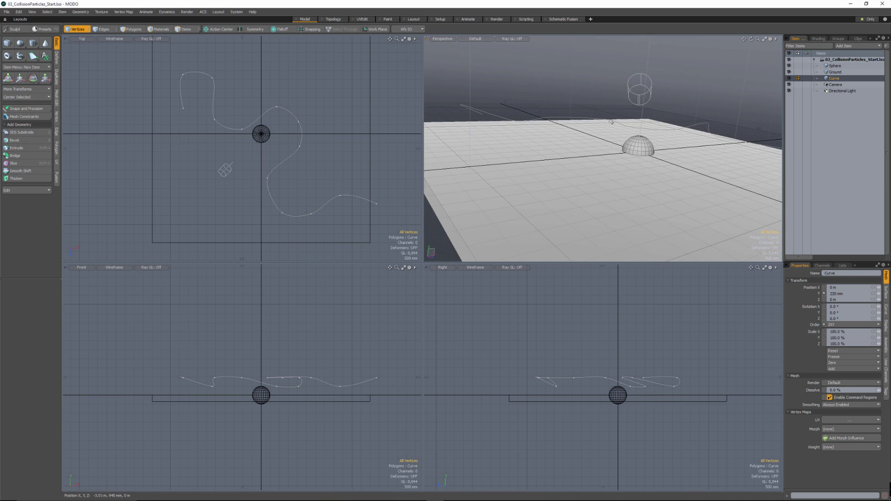
alt+drag(612, 121, 623, 154)
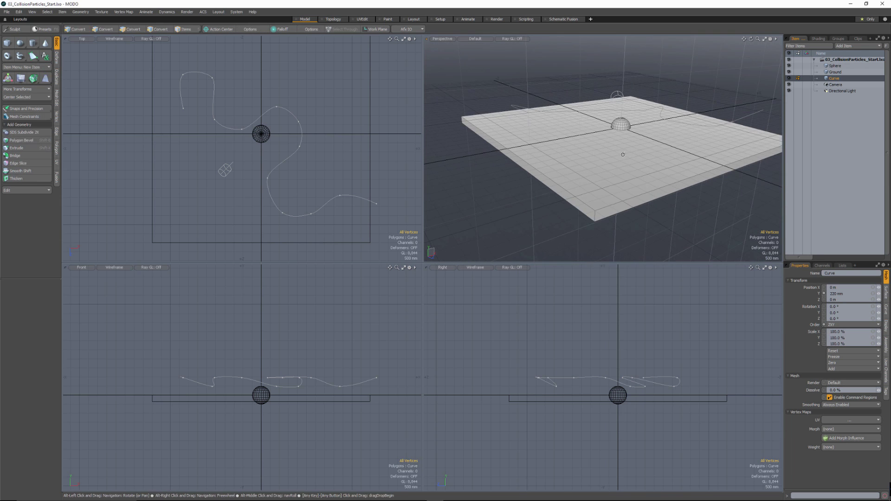
ctrl+alt+drag(281, 390, 355, 396)
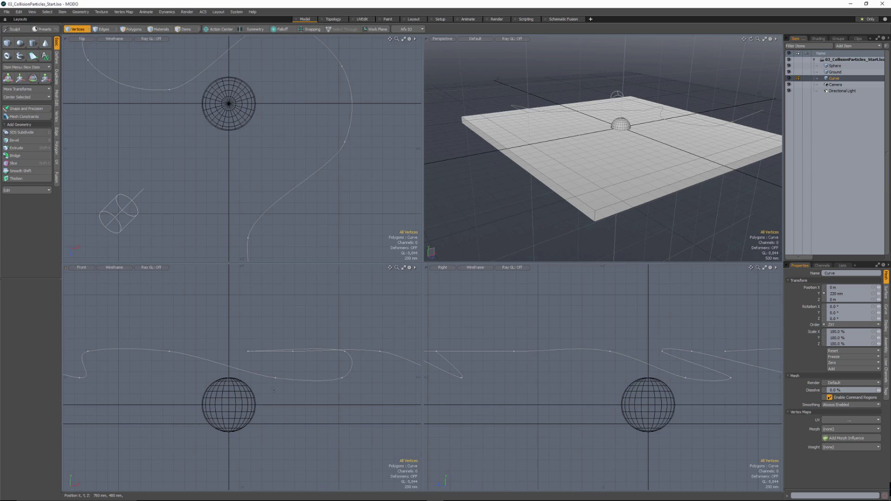
alt+drag(599, 153, 604, 179)
alt+drag(605, 148, 670, 162)
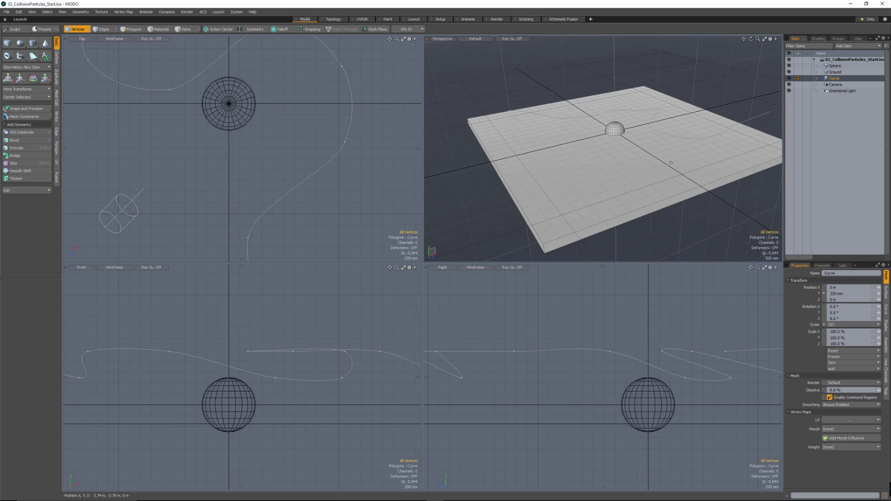
Switch to the Setup layout and constrain the sphere to the curve with a Path constraint.
click(438, 19)
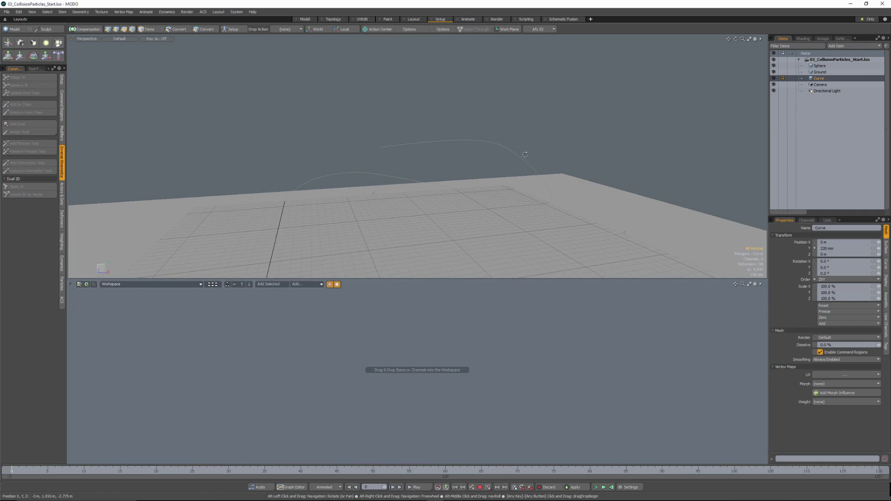
ctrl+alt+drag(525, 154, 244, 145)
click(243, 149)
shift+click(470, 166)
alt+drag(469, 166, 493, 166)
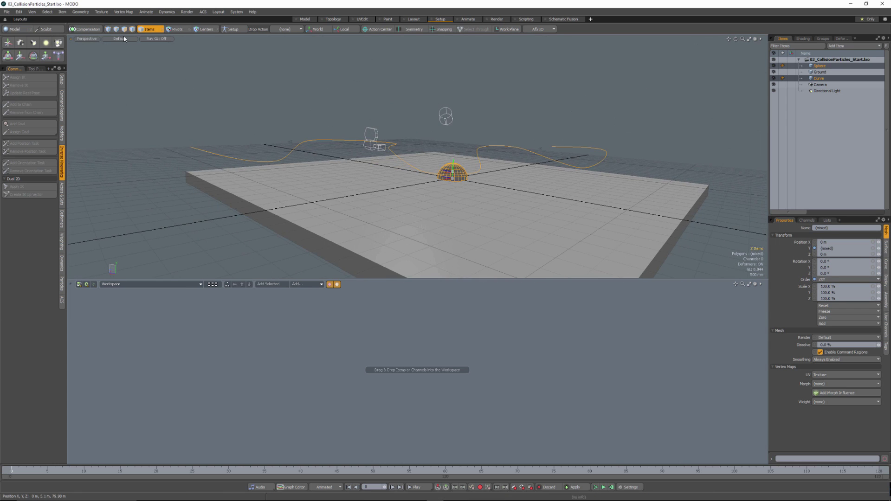
click(62, 134)
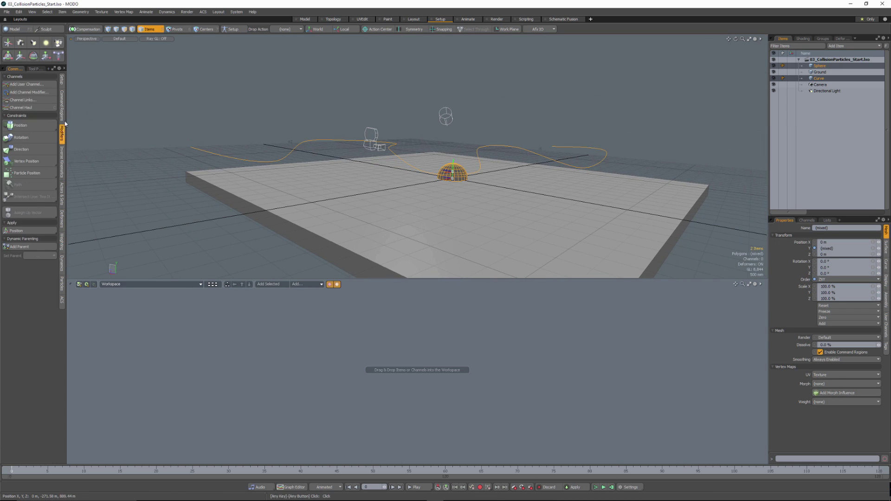
click(25, 187)
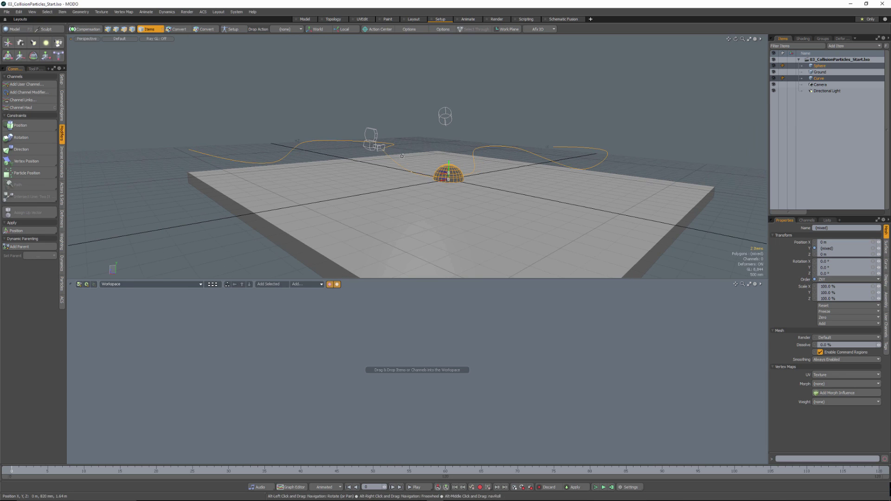
shift+click(480, 151)
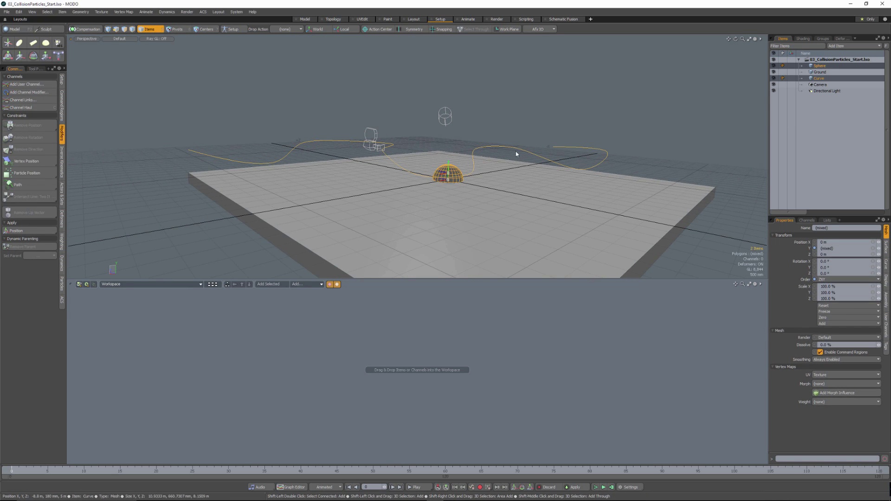
mouse_move(467, 134)
alt+mouse_down()
mouse_move(481, 133)
mouse_move(454, 139)
alt+mouse_up()
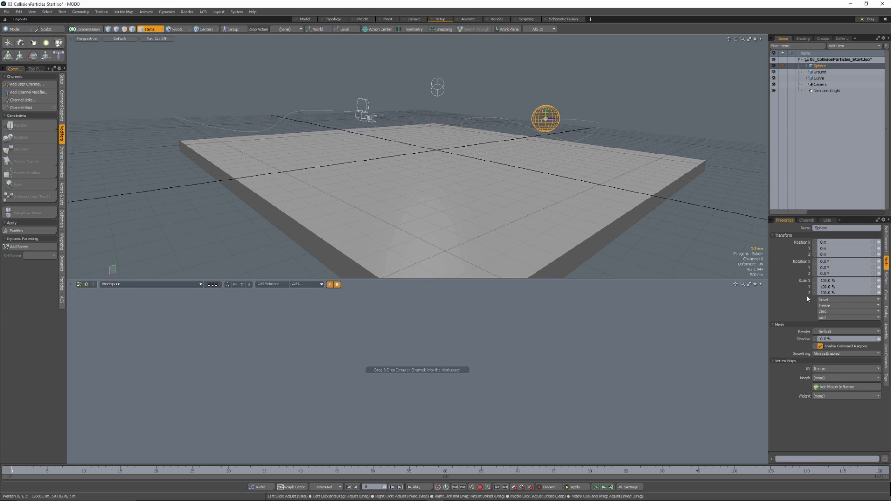
Animate the sphere's path percentage from 0% at frame 0 to 100% at frame 120.
click(886, 241)
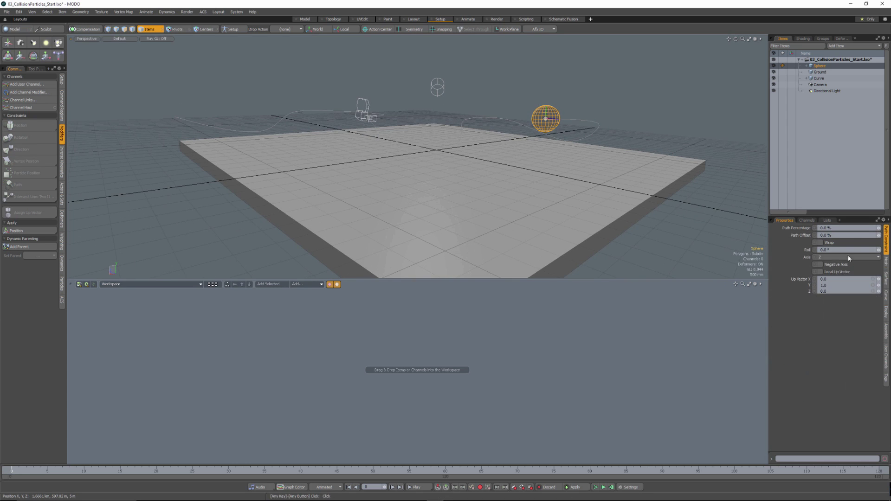
drag(879, 229, 879, 229)
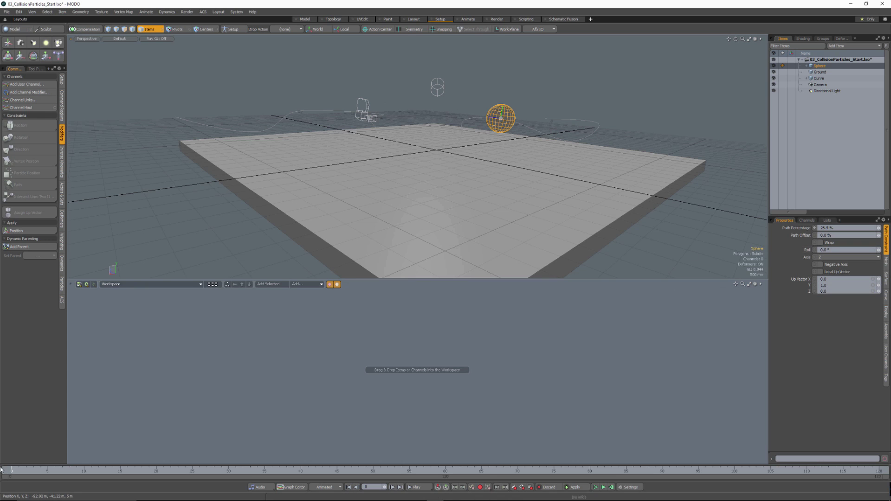
text(0)
key(Tab)
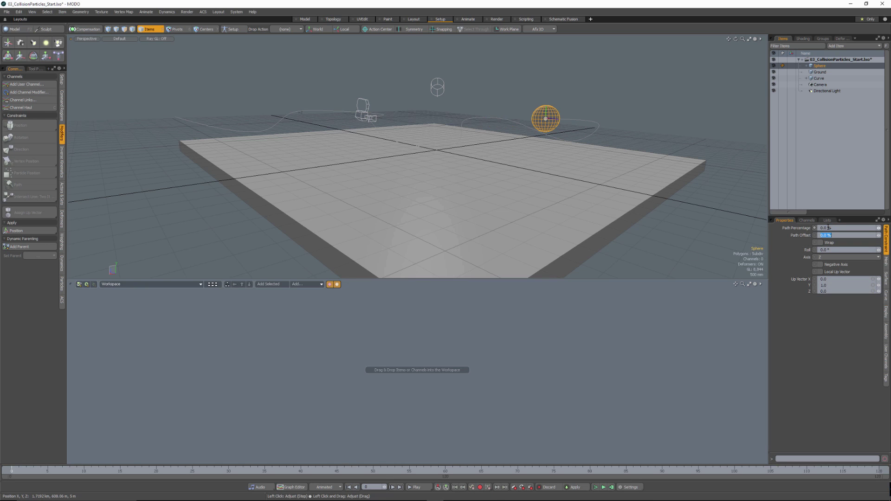
click(810, 221)
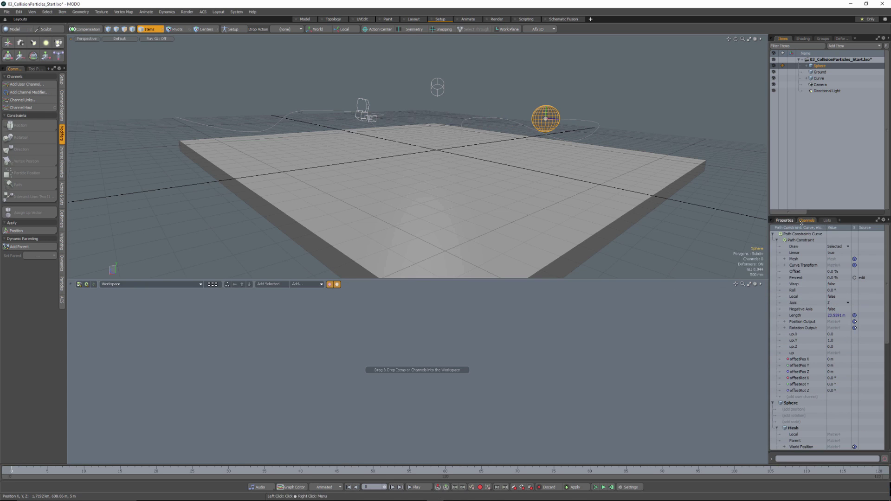
click(787, 221)
drag(868, 474, 878, 474)
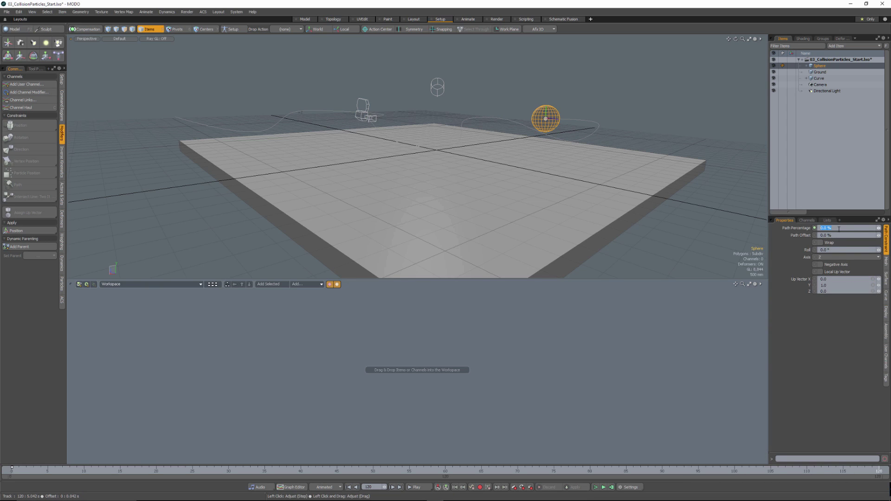
key(Return)
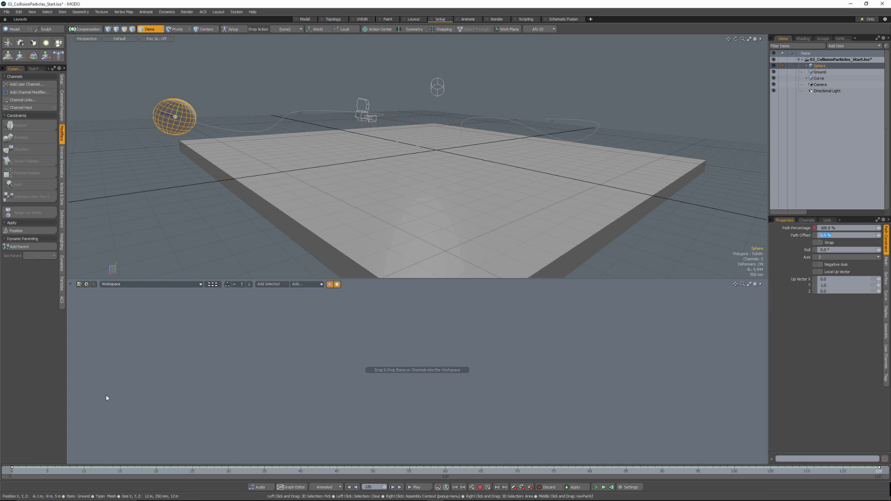
Scrub the animation to frame 57 and examine closely how the sphere meets the ground slab.
click(18, 471)
drag(18, 471, 423, 470)
alt+drag(483, 195, 477, 141)
scroll(486, 147, up, 4)
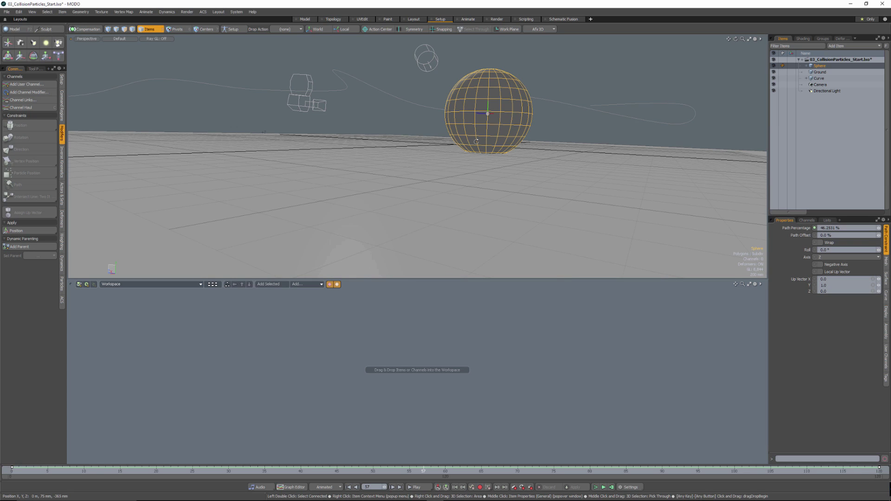
alt+drag(480, 135, 485, 140)
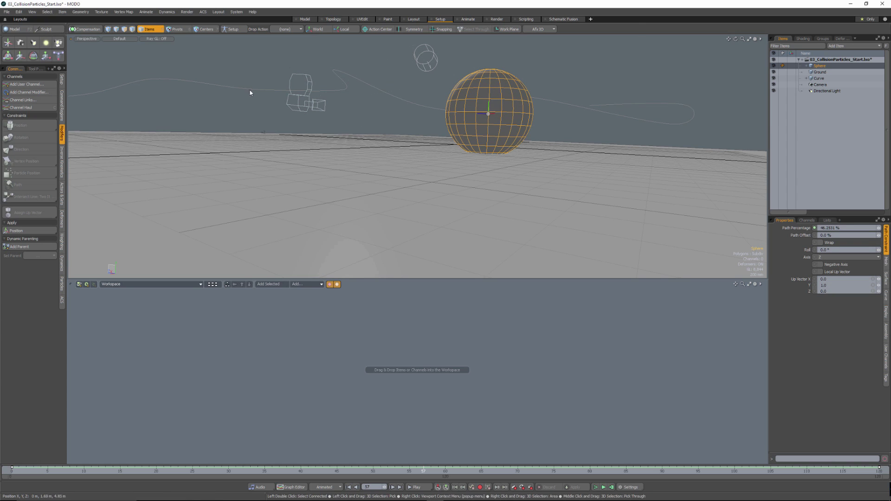
alt+drag(422, 112, 431, 113)
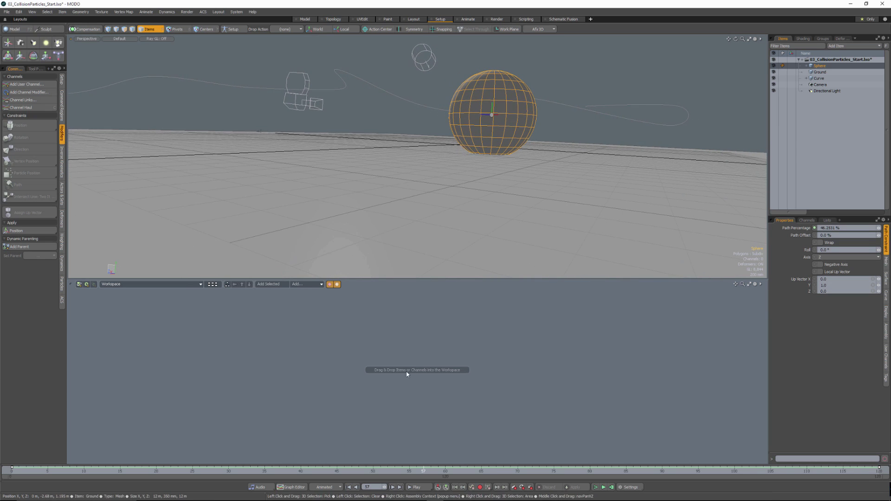
click(430, 470)
drag(429, 470, 424, 469)
alt+drag(453, 230, 454, 225)
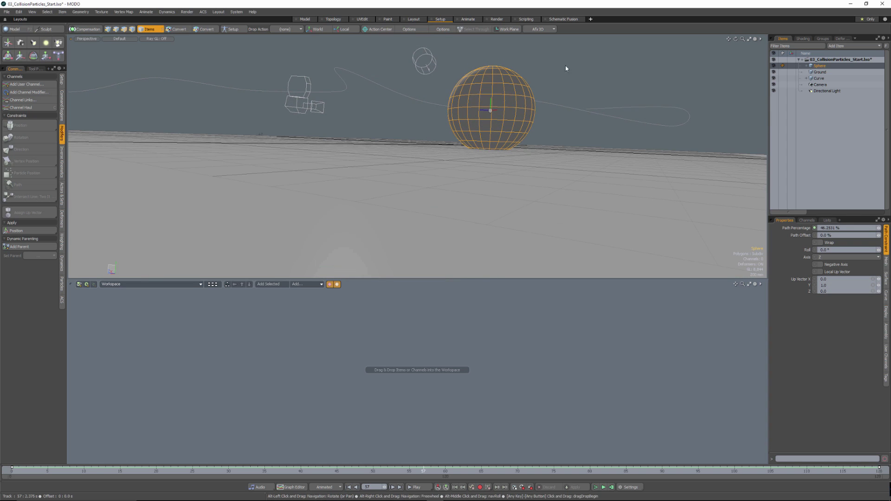
Raise the curve to a Y position of about 265 mm so the sphere sits higher relative to the ground.
click(821, 80)
key(w)
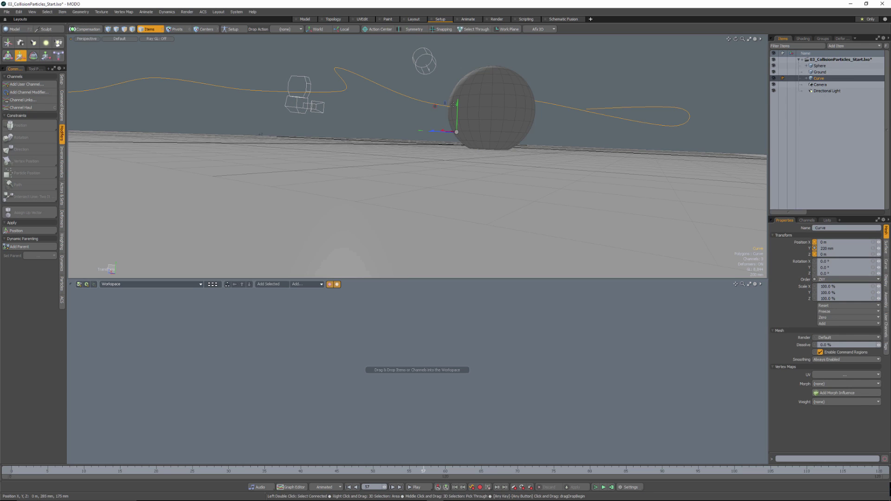
mouse_move(457, 108)
mouse_down()
mouse_move(474, 103)
mouse_move(477, 118)
mouse_move(455, 109)
mouse_up()
scroll(477, 118, up, 3)
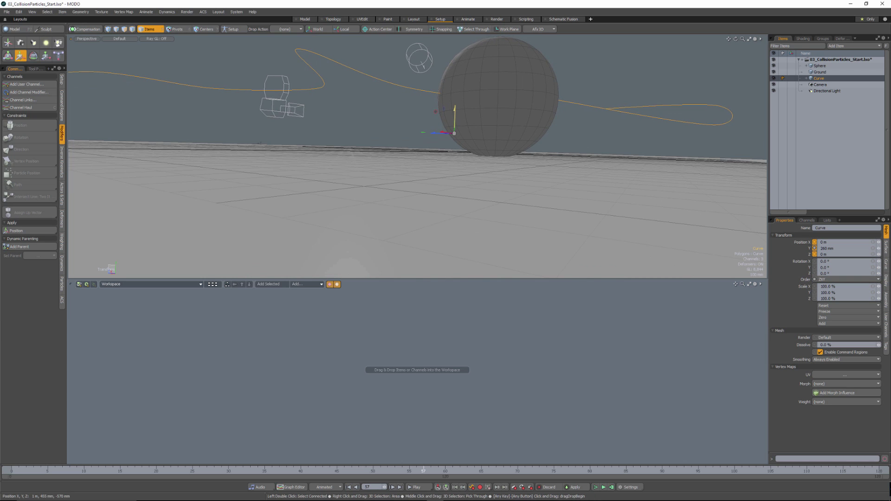
alt+drag(478, 149, 445, 166)
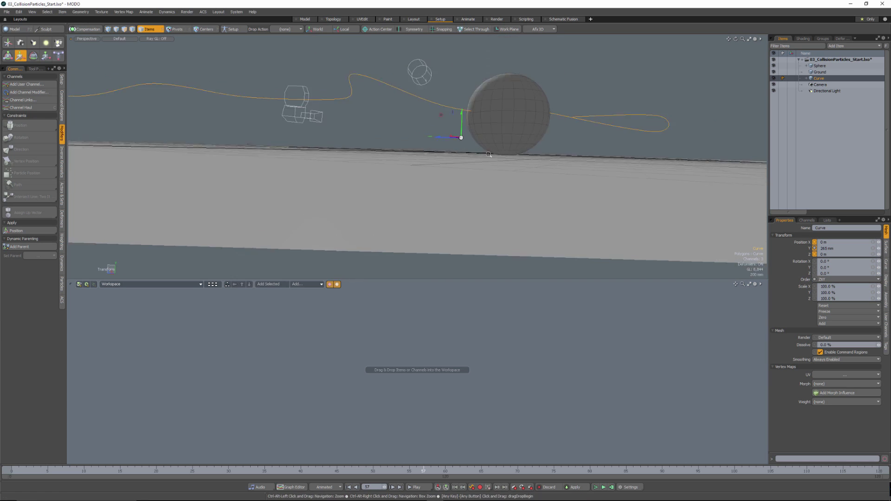
scroll(444, 166, down, 3)
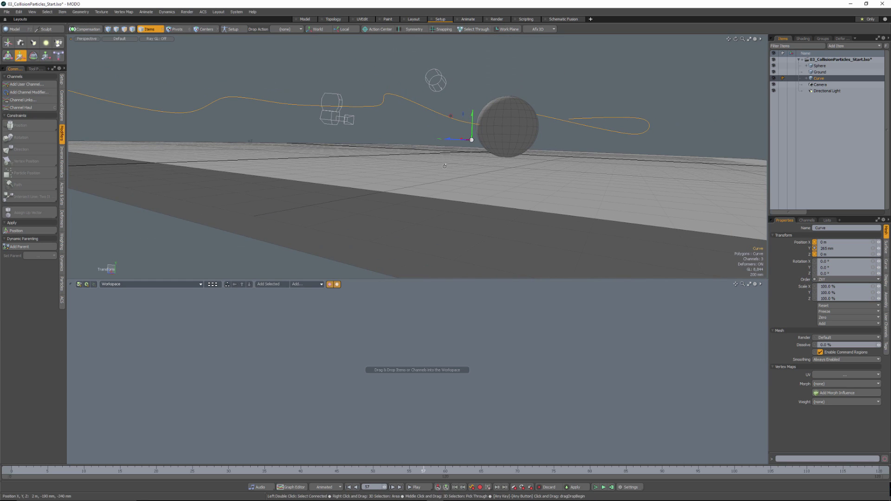
Scrub the timeline to check the sphere's travel along the raised curve over the ground slab.
alt+drag(445, 166, 508, 116)
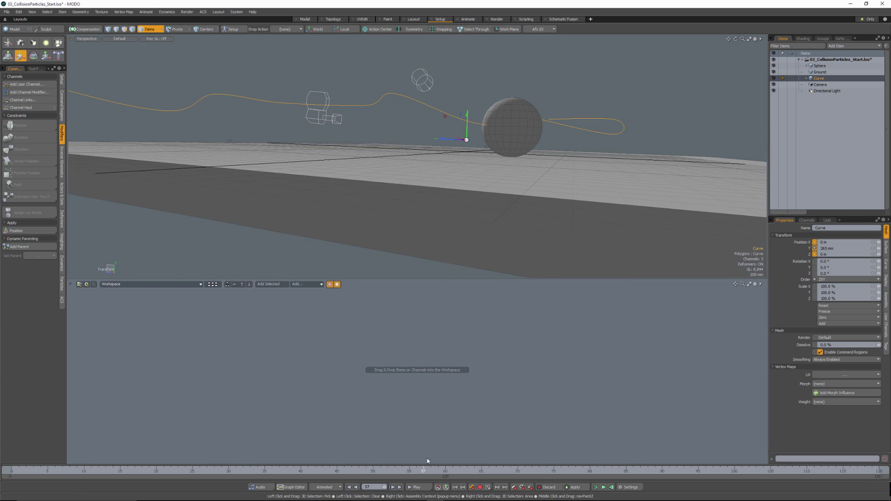
drag(424, 471, 228, 470)
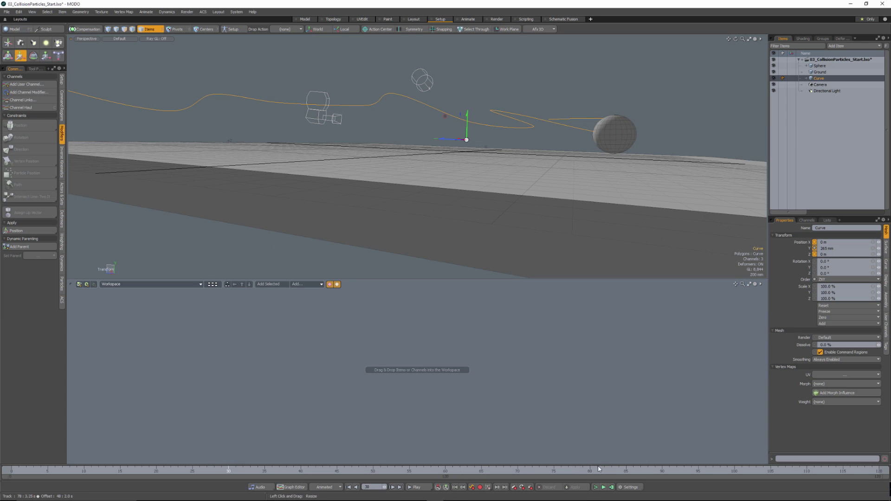
drag(228, 470, 251, 470)
alt+drag(431, 160, 343, 190)
scroll(376, 185, down, 6)
ctrl+alt+drag(343, 191, 475, 162)
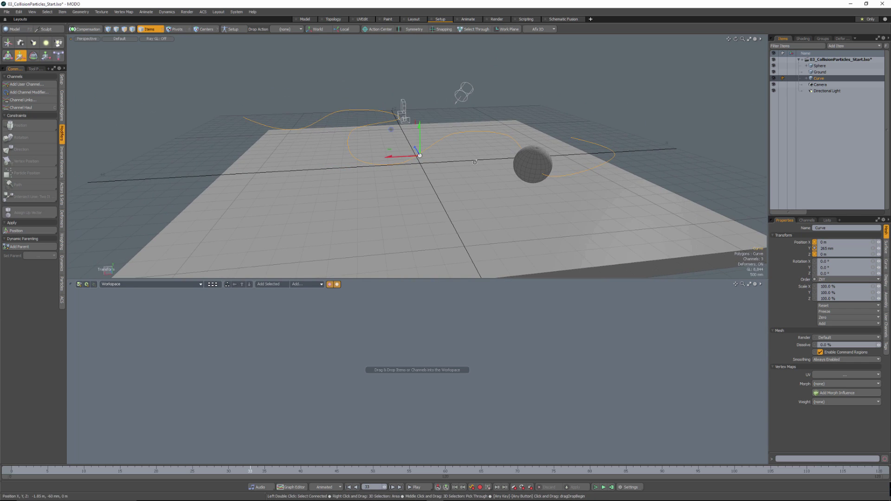
Create a new scene and add a unit sphere at its origin as a separate item.
key(ctrl)
key(ctrl+n)
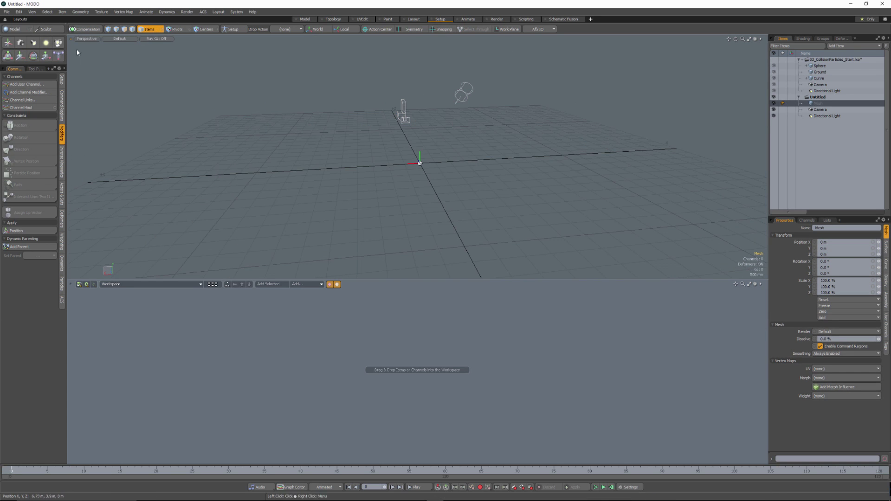
click(11, 30)
click(363, 114)
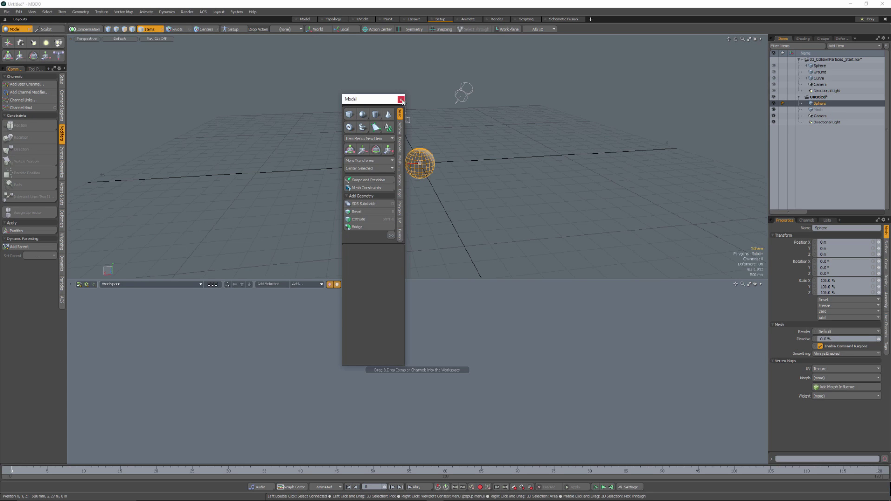
click(402, 100)
Draw a wide, flat box around the sphere in the new scene's empty Mesh item with the Cube tool.
click(825, 111)
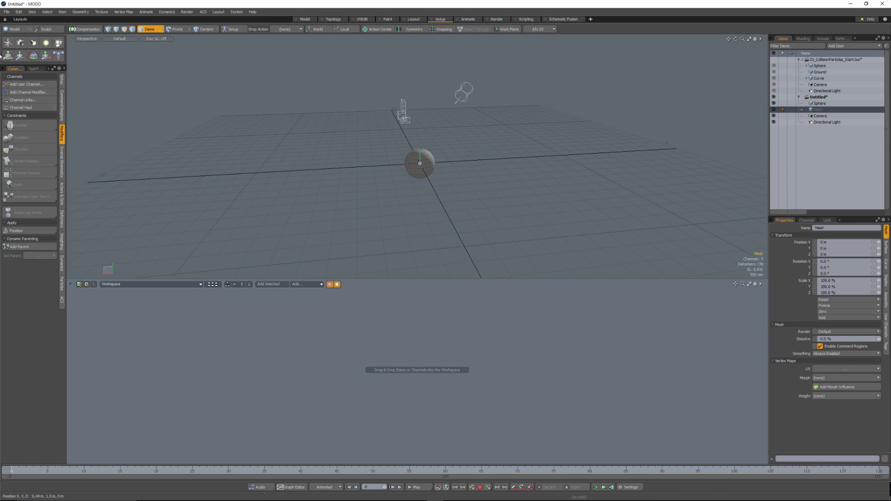
click(13, 29)
click(350, 114)
drag(383, 101, 218, 87)
alt+drag(307, 135, 274, 165)
mouse_move(290, 99)
mouse_down()
mouse_move(656, 278)
mouse_move(628, 279)
mouse_up()
mouse_move(445, 205)
alt+mouse_down()
mouse_move(438, 148)
mouse_move(448, 123)
mouse_move(429, 132)
mouse_move(430, 148)
alt+mouse_up()
alt+drag(490, 115, 452, 148)
scroll(500, 139, down, 3)
key(F2)
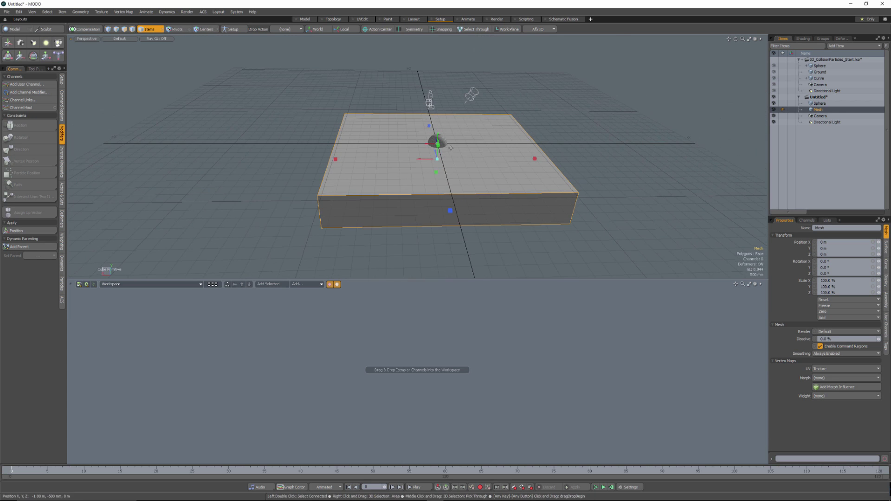
scroll(447, 145, up, 3)
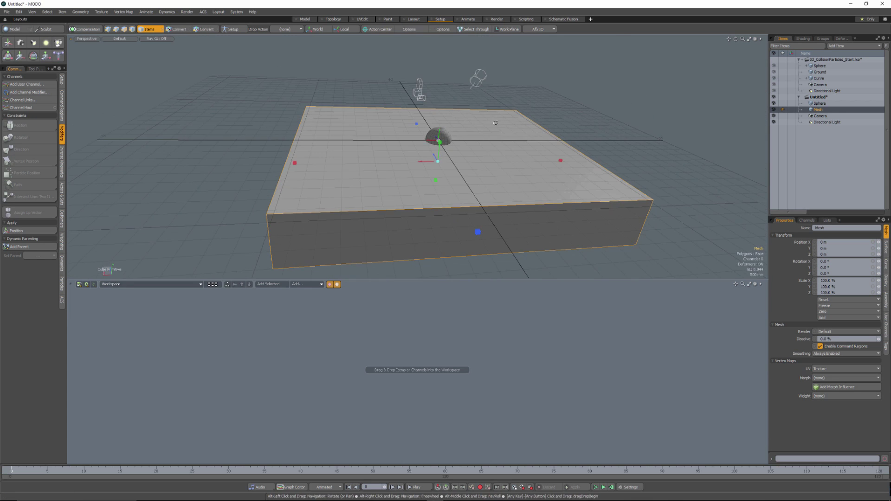
Raise the sphere above the flat box to a Y position of about 2.62 m.
click(445, 140)
key(w)
drag(441, 114, 446, 46)
alt+drag(479, 123, 427, 140)
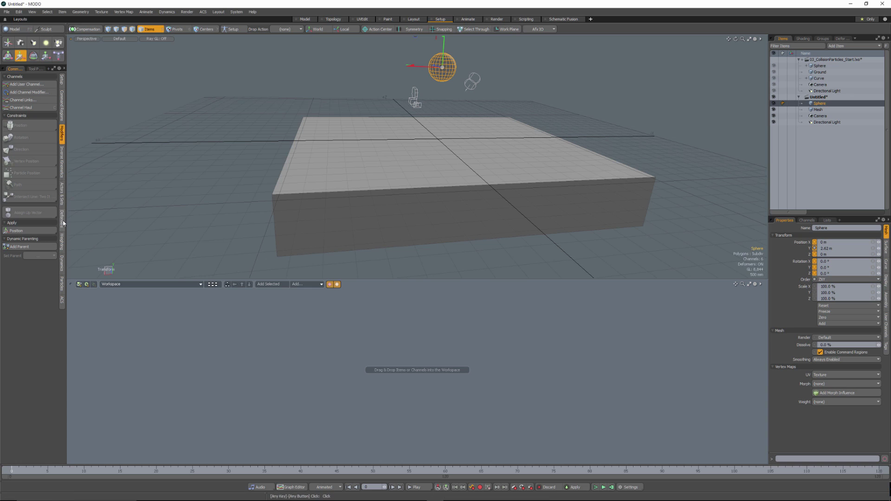
Make the sphere an active rigid body and the flat box Mesh a static rigid body.
click(62, 263)
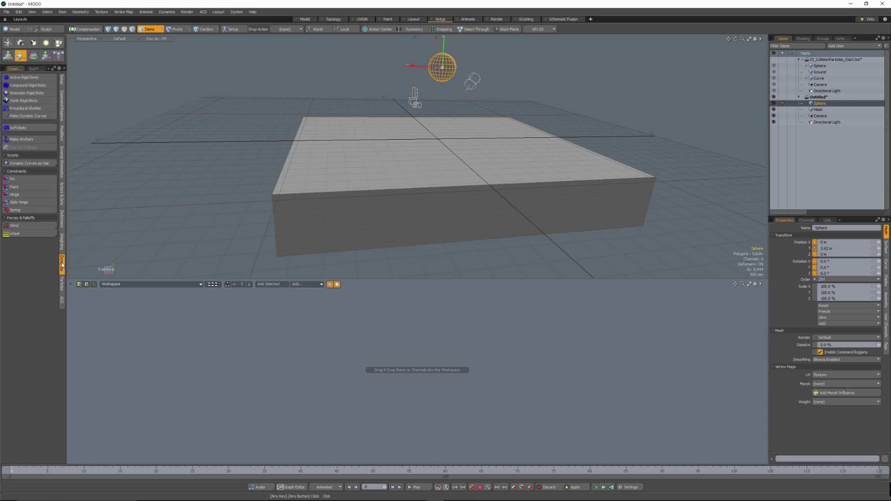
click(27, 80)
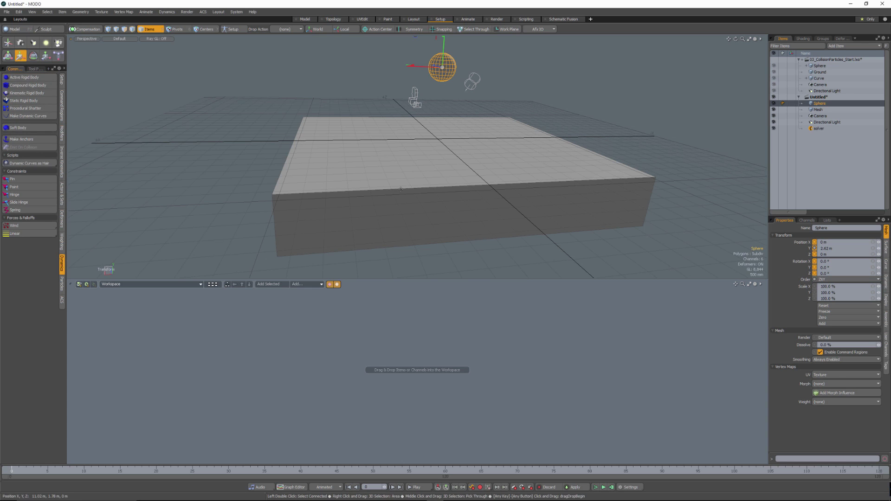
click(400, 182)
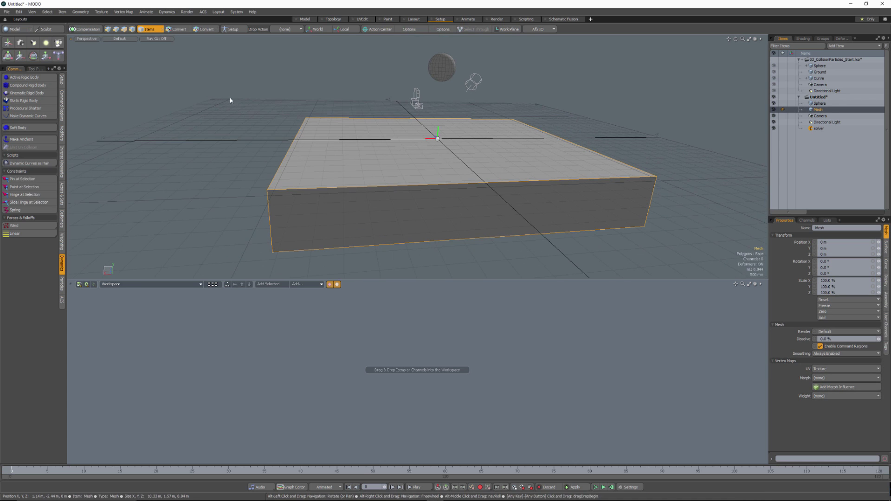
Add a collision emitter for the sphere and the flat box with Emit On Collision.
alt+drag(429, 77, 449, 72)
shift+click(444, 68)
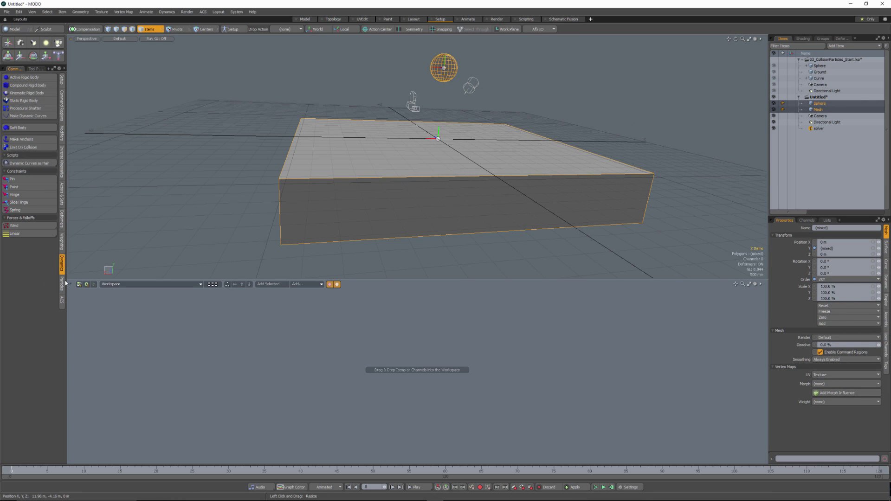
click(21, 148)
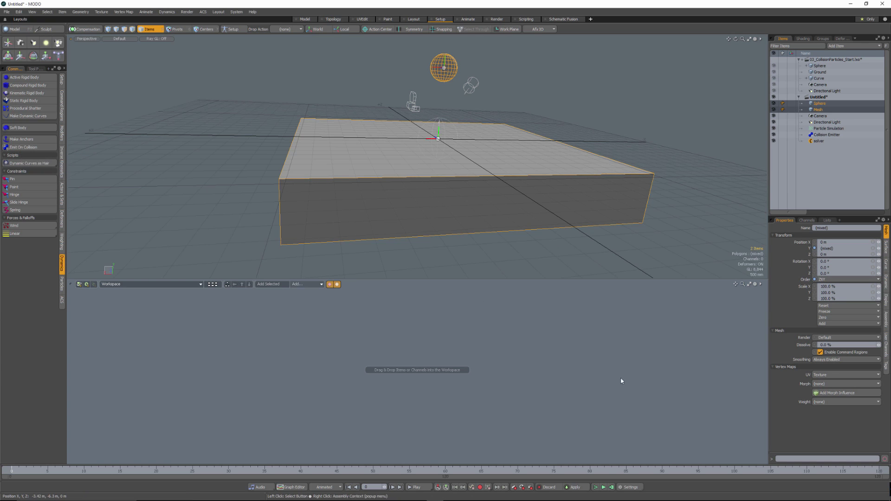
Preview the dynamics simulation to check how the sphere drops onto the flat box.
click(604, 487)
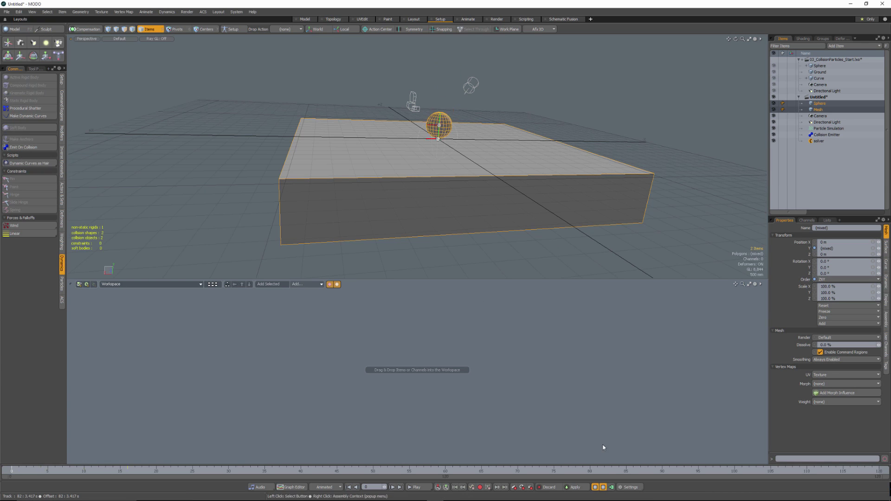
alt+drag(426, 160, 457, 122)
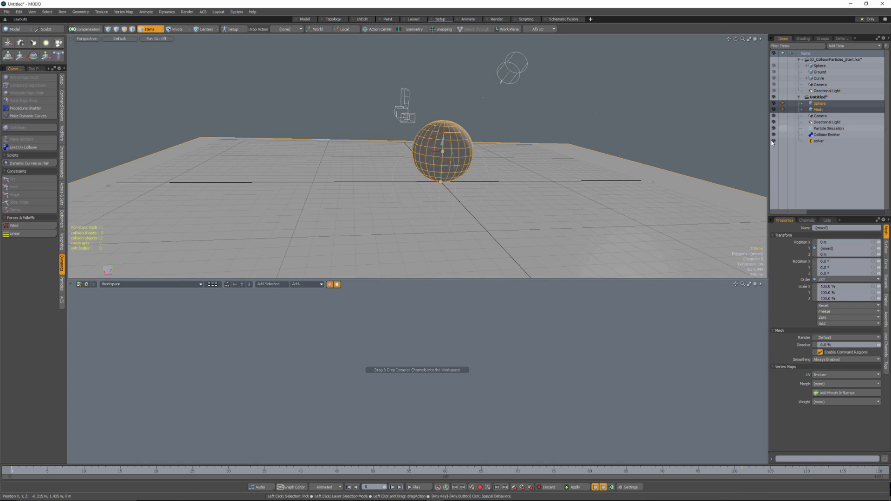
key(Escape)
Set the Collision Emitter's emission rate to 500.
click(824, 129)
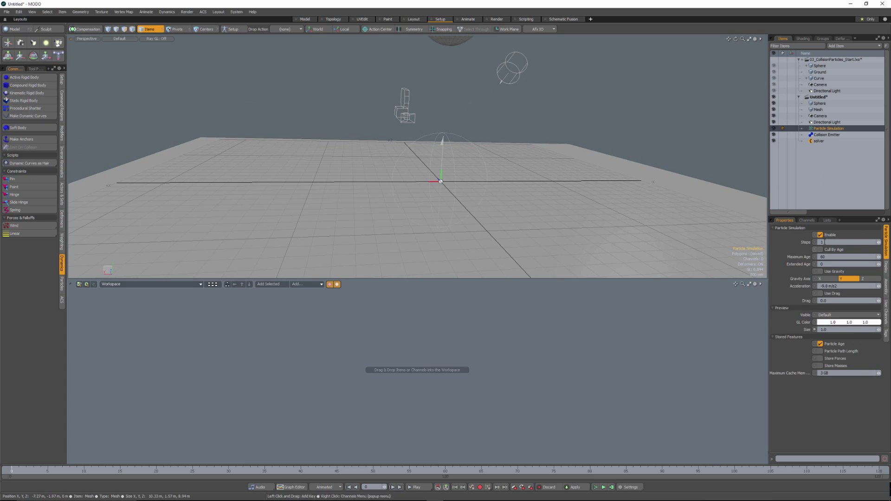
click(827, 135)
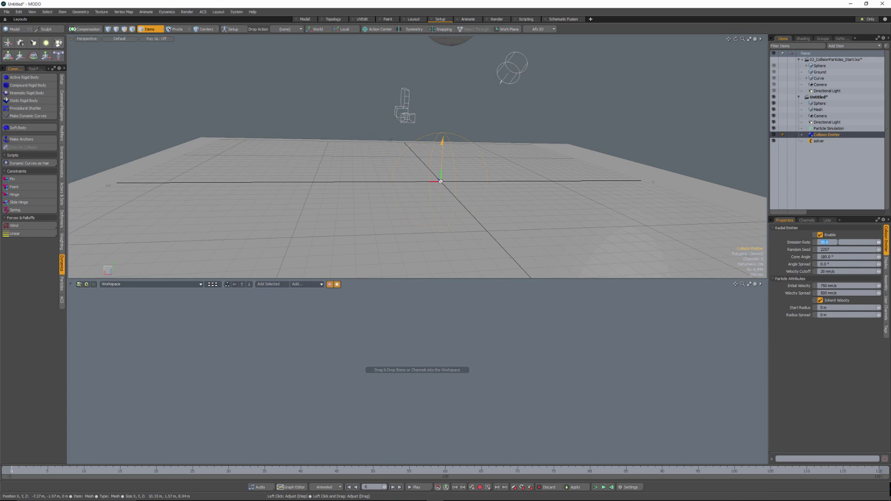
alt+drag(586, 209, 592, 204)
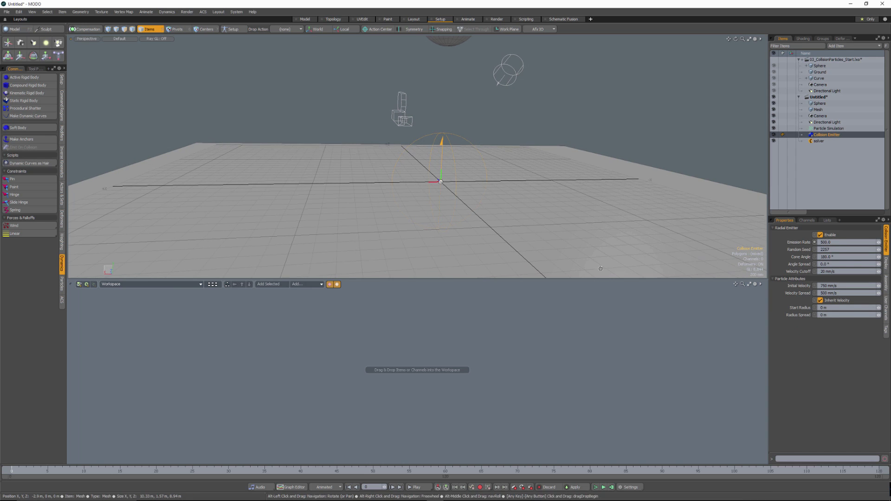
Run the simulation again and examine the particles emitted around the sphere at impact.
click(603, 487)
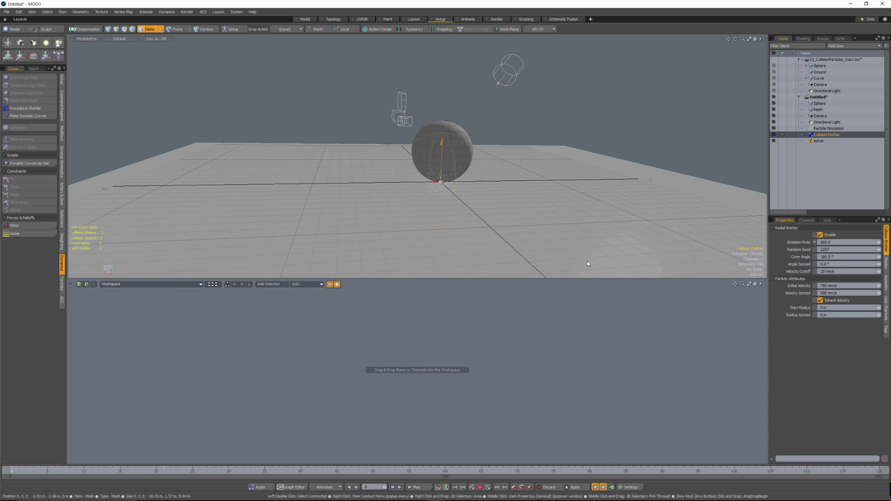
alt+drag(488, 188, 467, 175)
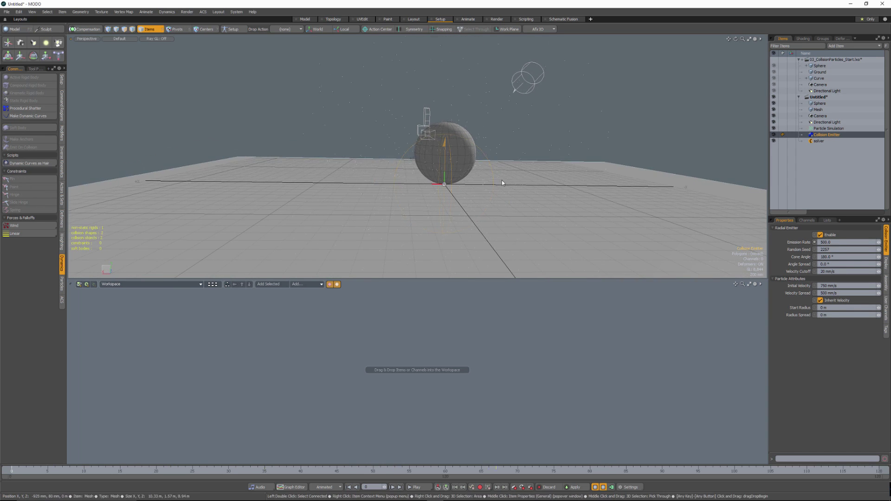
key(Escape)
alt+drag(756, 156, 765, 154)
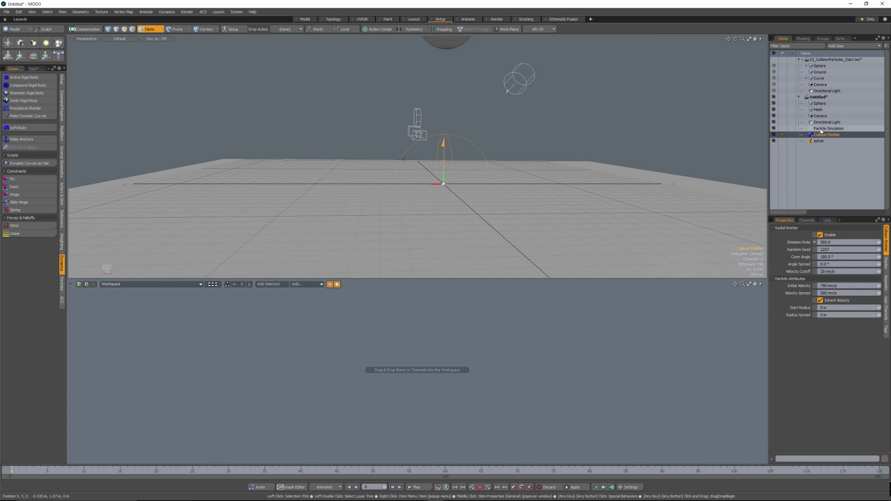
Enable Use Gravity on the Particle Simulation item and run the simulation.
click(842, 129)
click(820, 272)
click(604, 487)
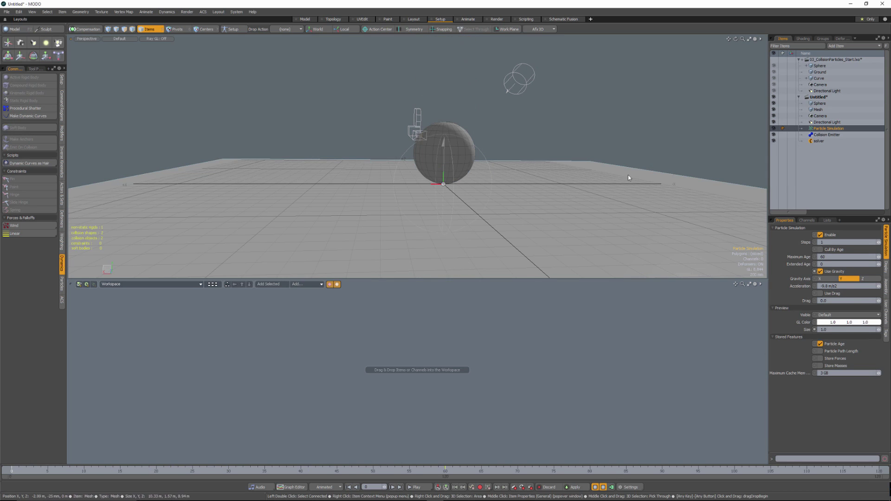
Add a Dynamic Collider to the particle setup and examine the particles around the sphere from other angles.
click(62, 284)
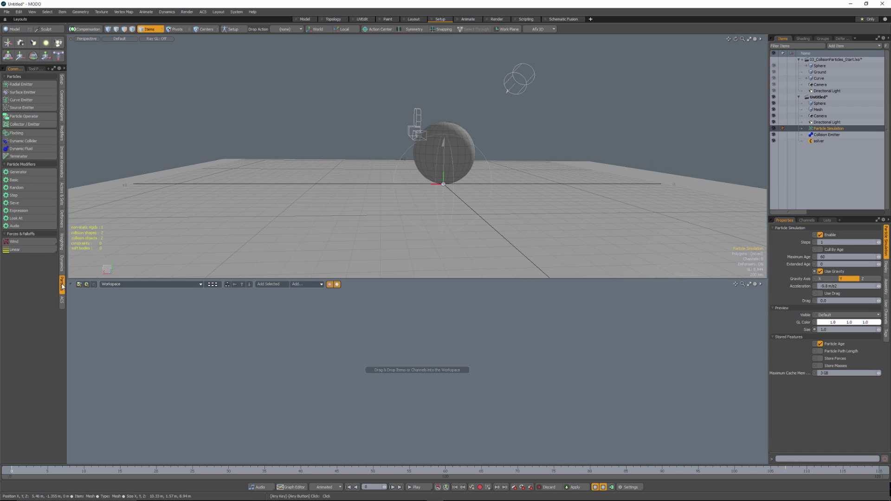
click(21, 141)
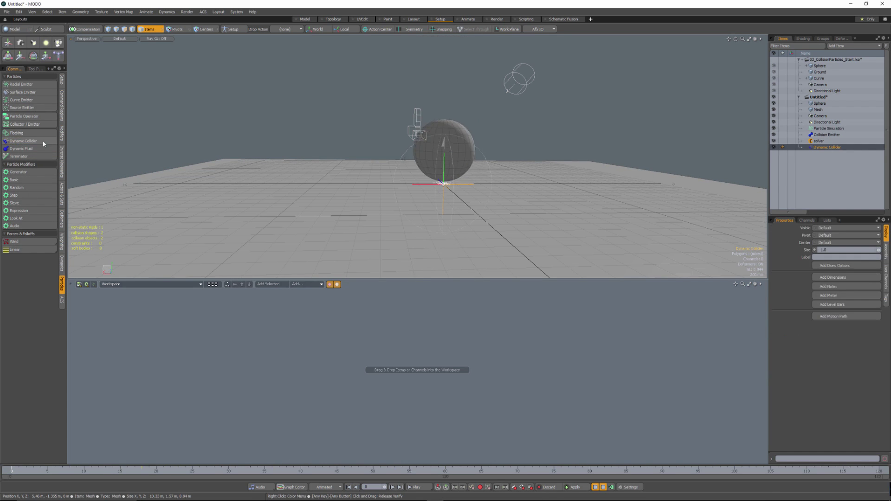
alt+drag(74, 147, 442, 173)
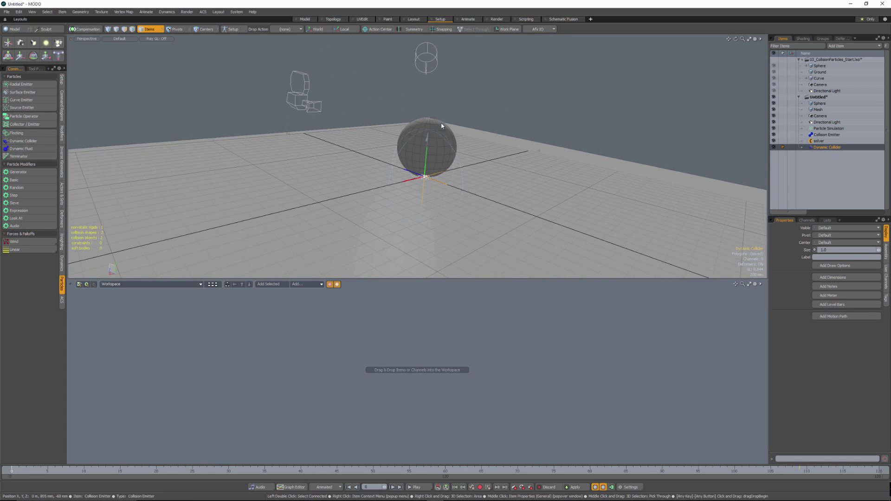
alt+drag(574, 163, 494, 129)
Give the sphere's rigid body a negative Z impulse of a few newtons, testing its strength in the simulation.
click(451, 122)
alt+drag(481, 173, 503, 174)
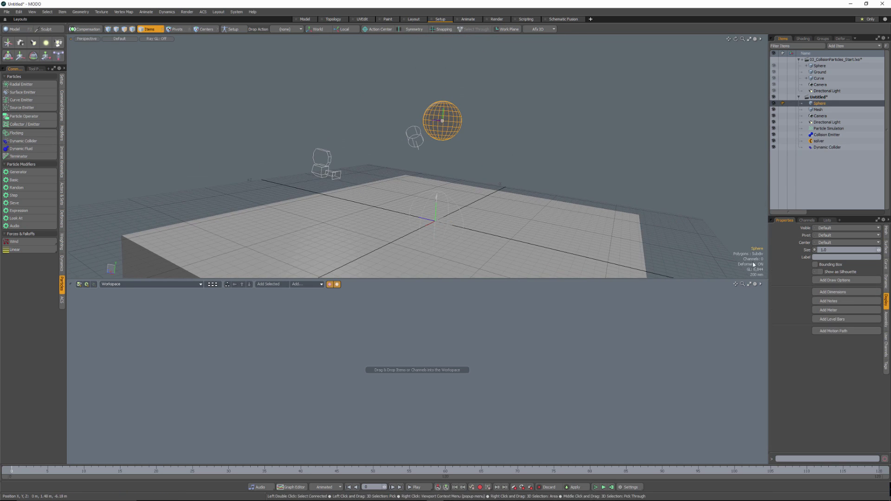
click(885, 279)
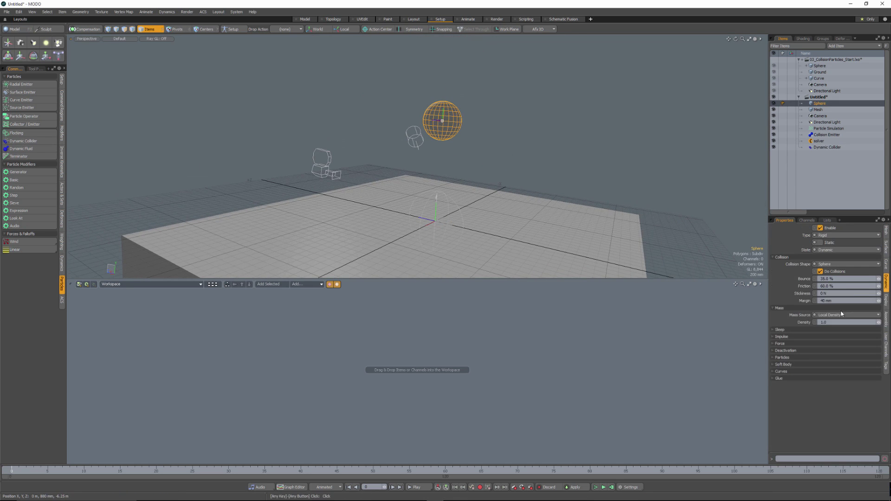
click(782, 337)
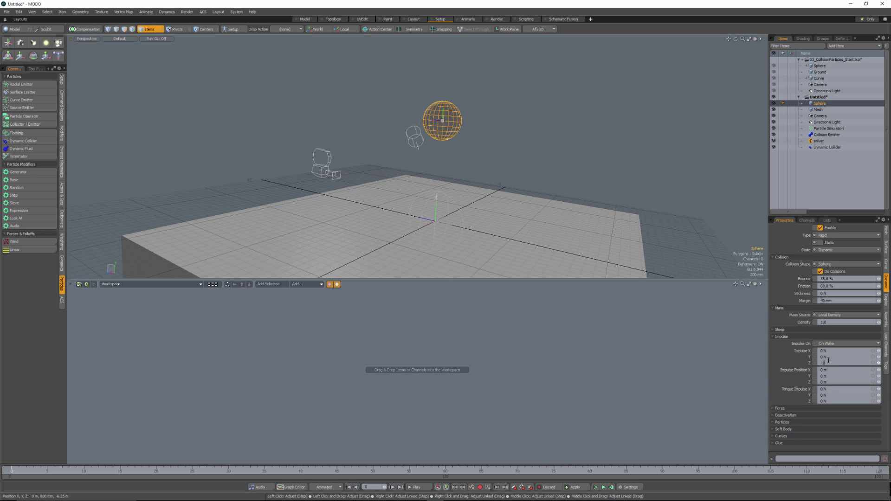
click(595, 488)
click(829, 363)
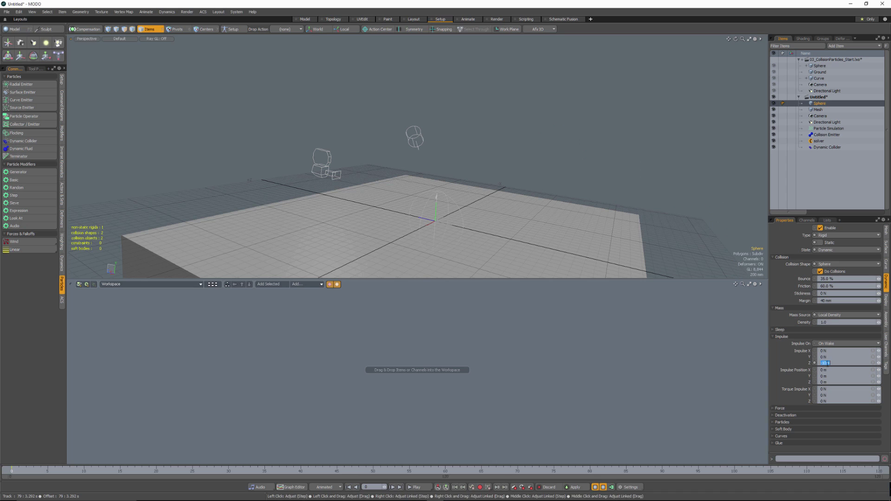
click(820, 371)
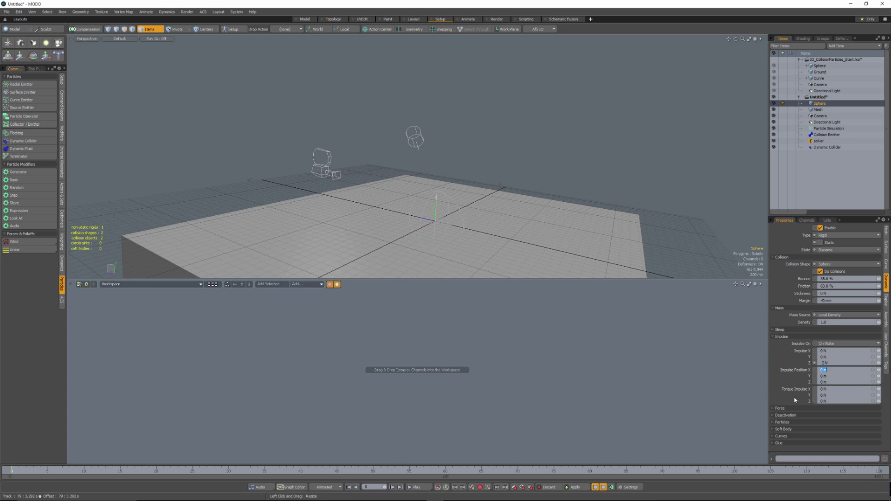
Run the simulation and check the particles emitted as the pushed sphere lands and travels across the box.
click(603, 488)
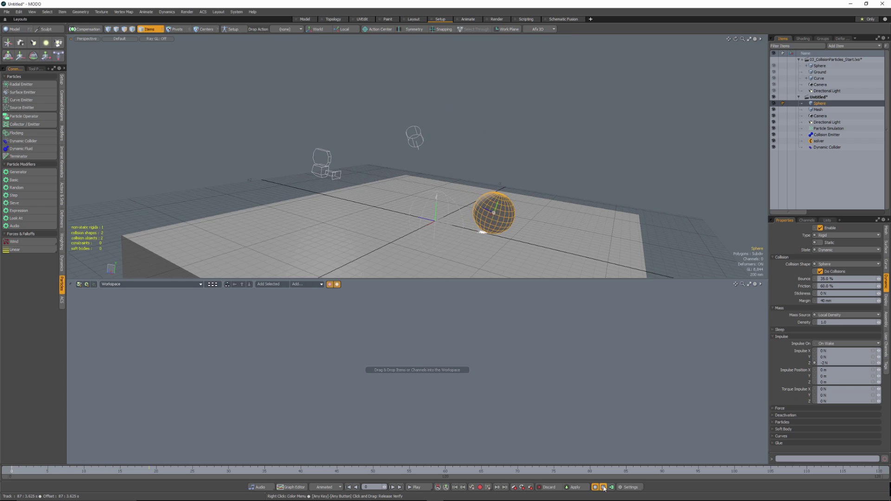
alt+drag(475, 234, 442, 214)
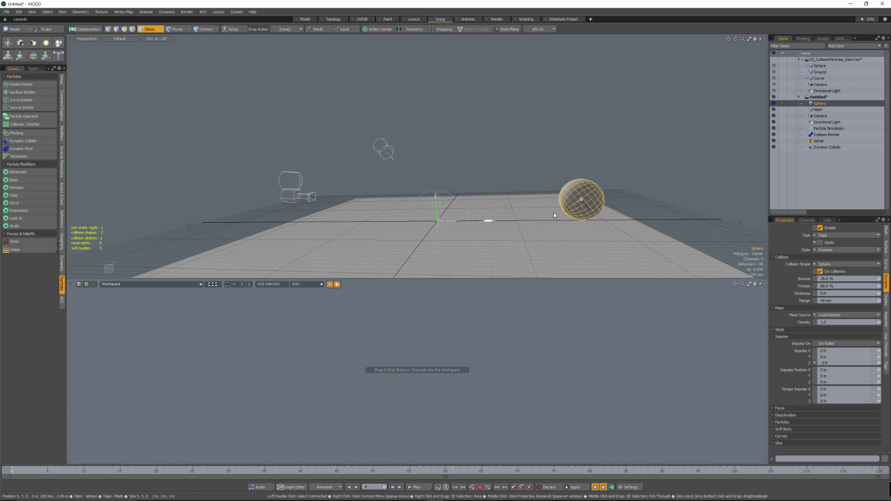
alt+drag(563, 223, 466, 232)
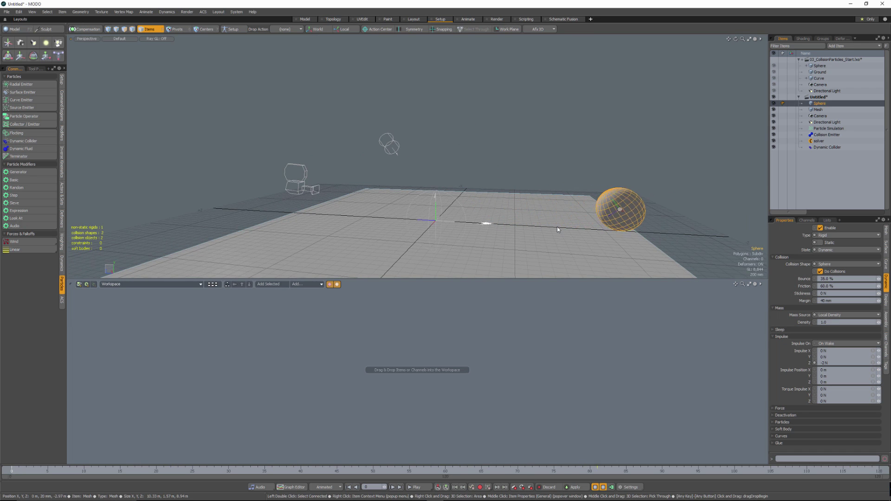
key(Escape)
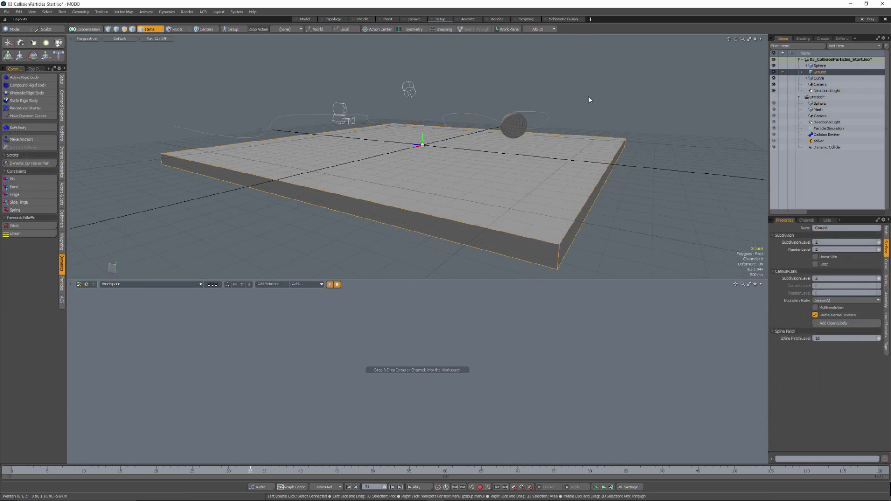
alt+drag(516, 139, 511, 118)
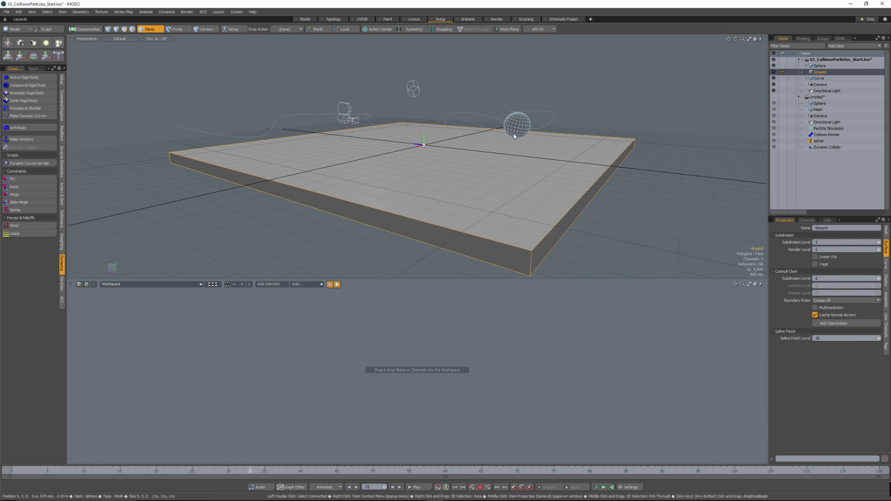
shift+click(514, 135)
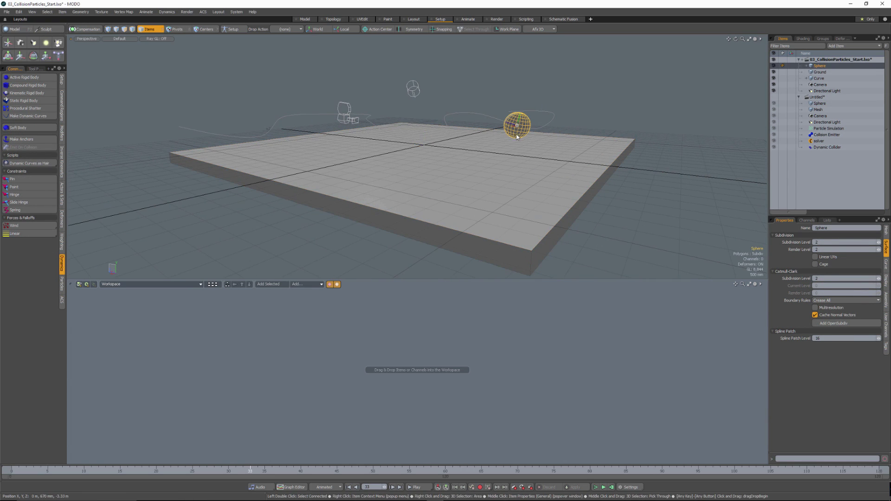
shift+click(476, 176)
alt+drag(342, 177, 367, 176)
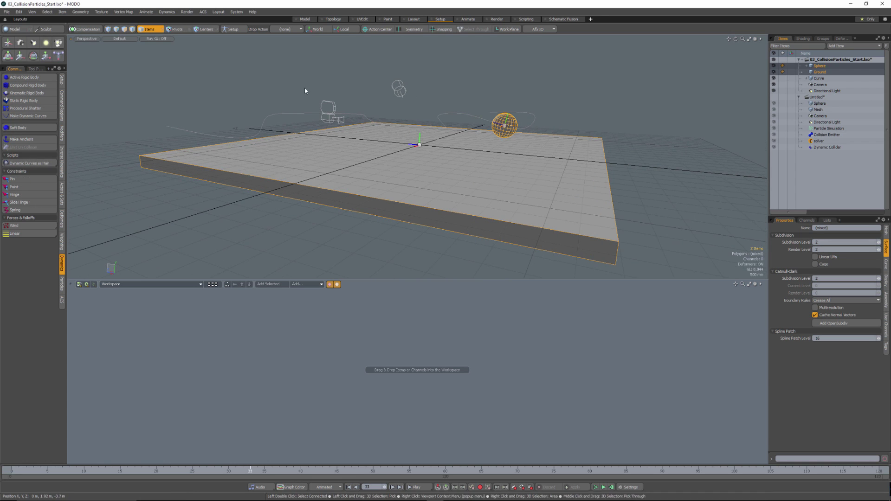
click(555, 79)
Make the curve-driven sphere a kinematic rigid body and the Ground slab a static rigid body.
click(507, 134)
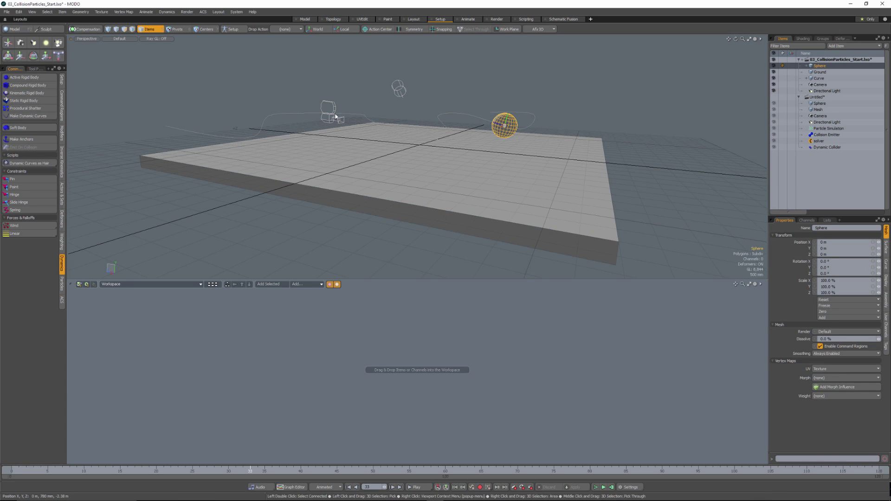
click(23, 94)
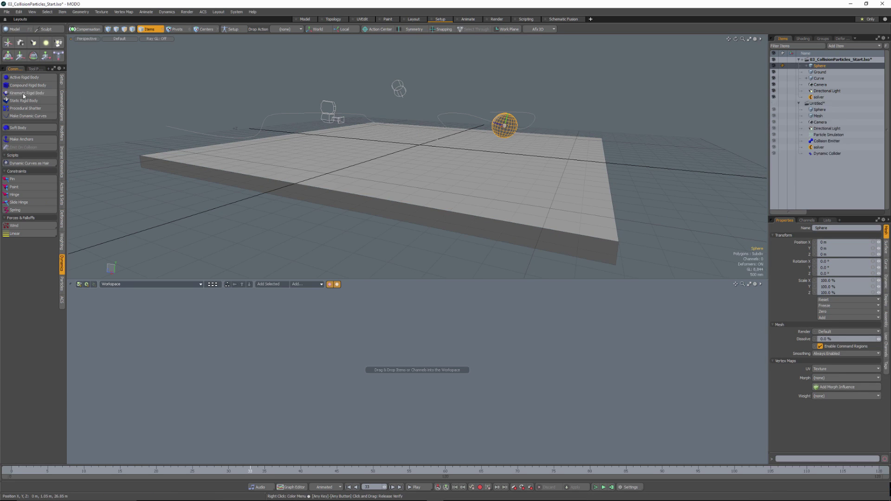
click(474, 169)
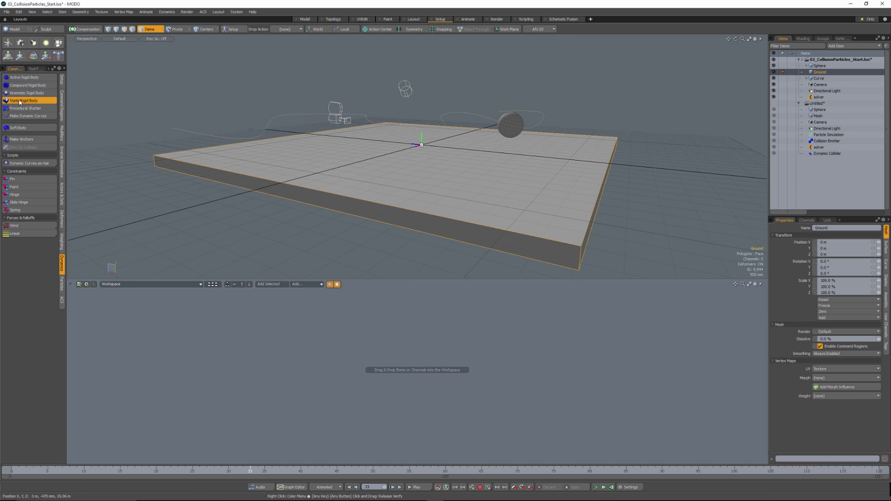
Add a collision emitter between the curve-driven sphere and the Ground slab with Emit On Collision.
mouse_move(471, 170)
alt+mouse_down()
mouse_move(404, 157)
mouse_move(471, 176)
mouse_move(456, 174)
alt+mouse_up()
shift+click(520, 124)
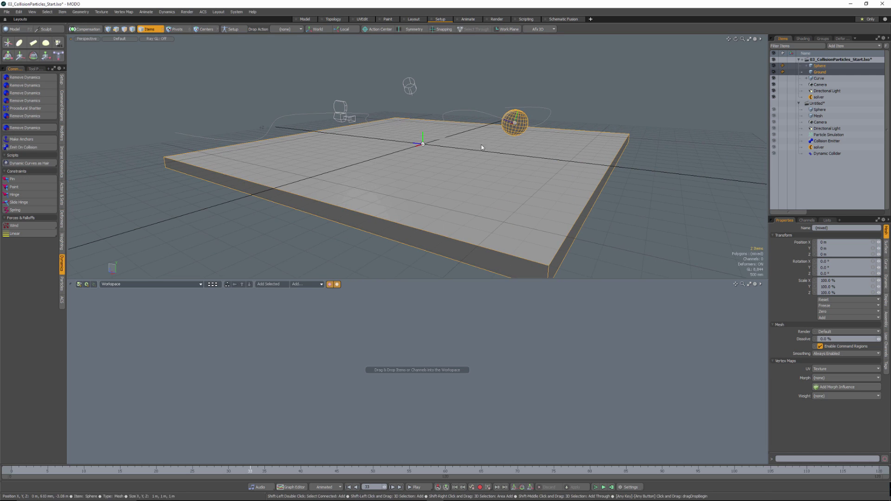
click(30, 147)
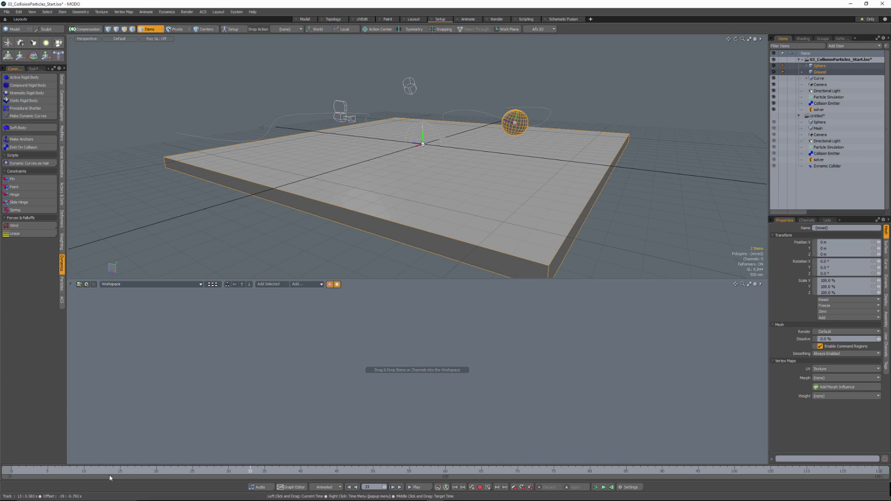
Run the simulation and check whether the curve-driven sphere emits particles where it passes over the Ground slab.
click(604, 487)
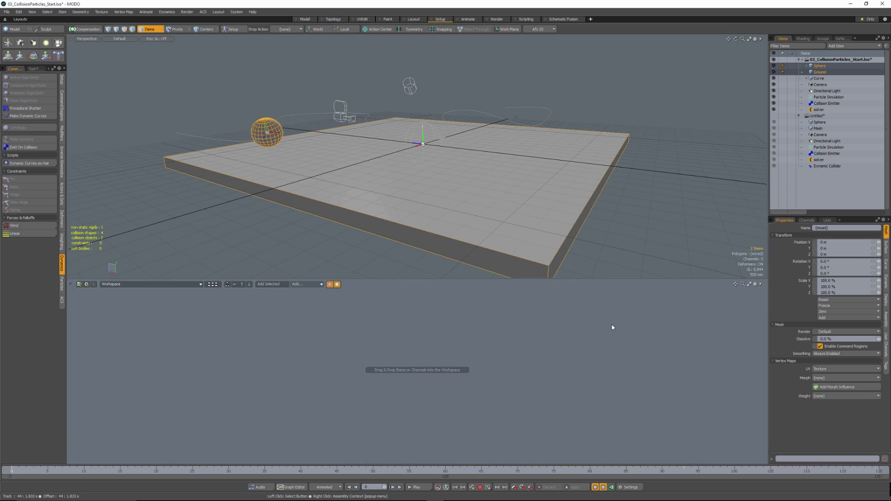
alt+drag(383, 221, 432, 172)
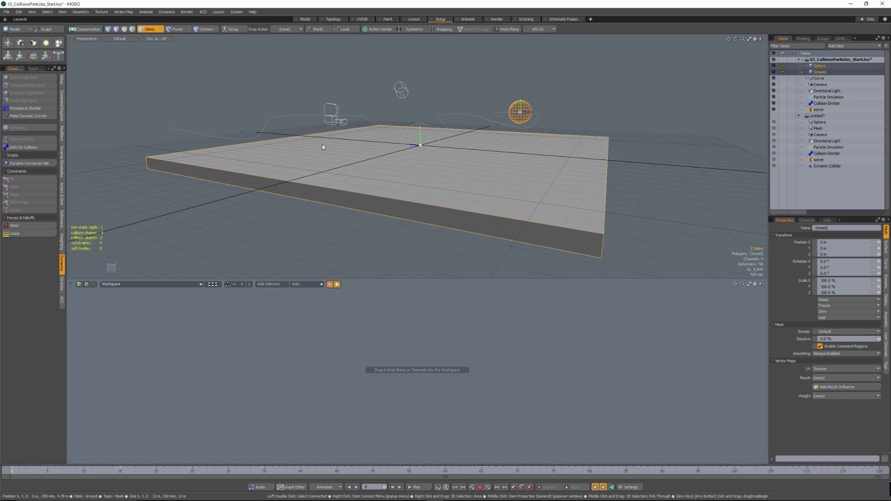
alt+drag(539, 135, 465, 158)
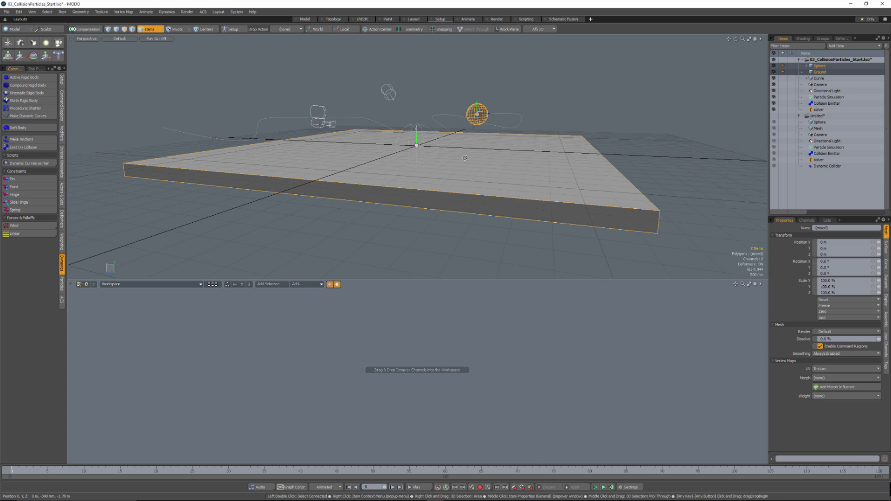
click(559, 196)
alt+drag(559, 197, 482, 165)
Make the Ground slab an active rigid body and run the simulation.
click(489, 116)
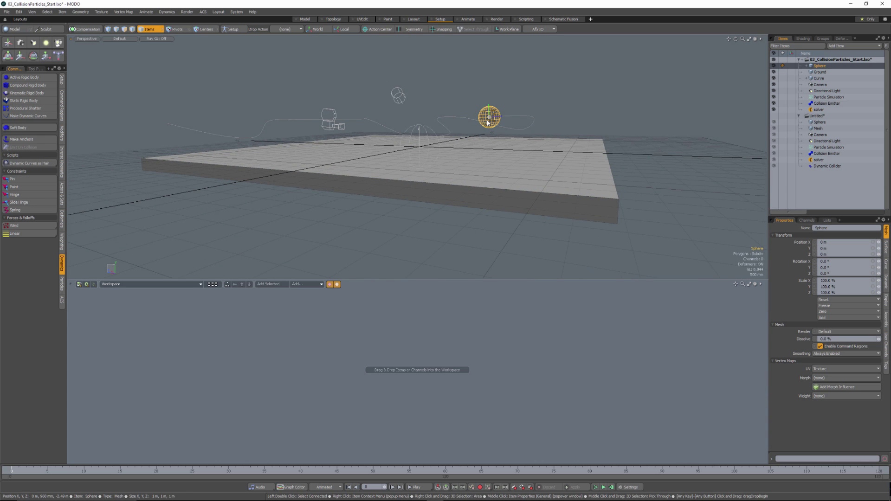
click(543, 204)
alt+drag(553, 209, 521, 188)
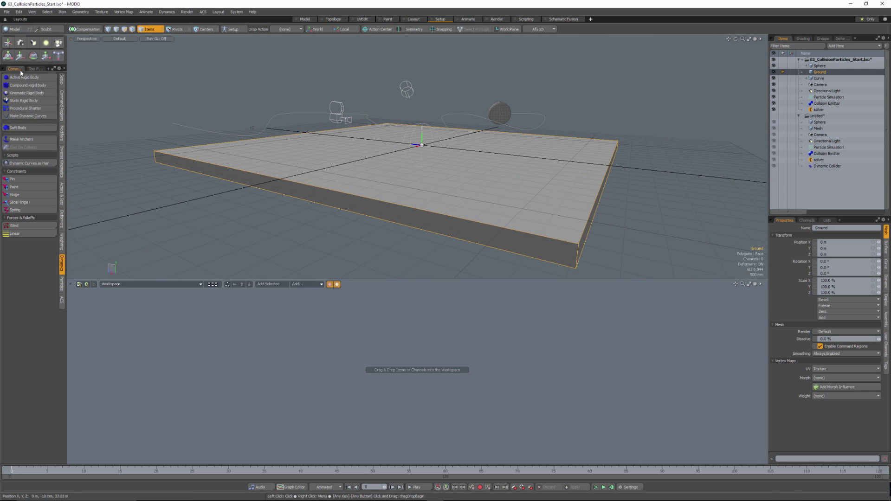
mouse_move(383, 162)
alt+mouse_down()
mouse_move(386, 171)
mouse_move(351, 168)
mouse_move(399, 164)
alt+mouse_up()
scroll(387, 171, down, 2)
click(603, 487)
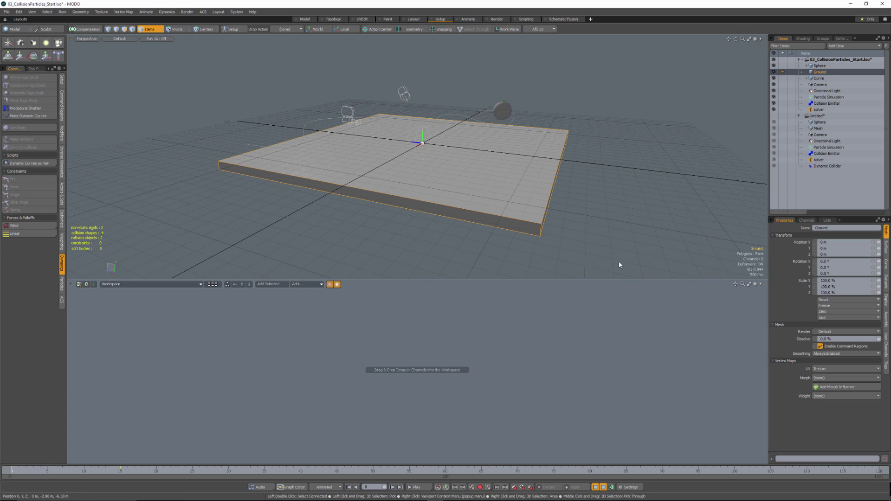
Review the Ground slab's rigid body type and state settings while simulating, and rerun the simulation to examine its motion.
click(887, 284)
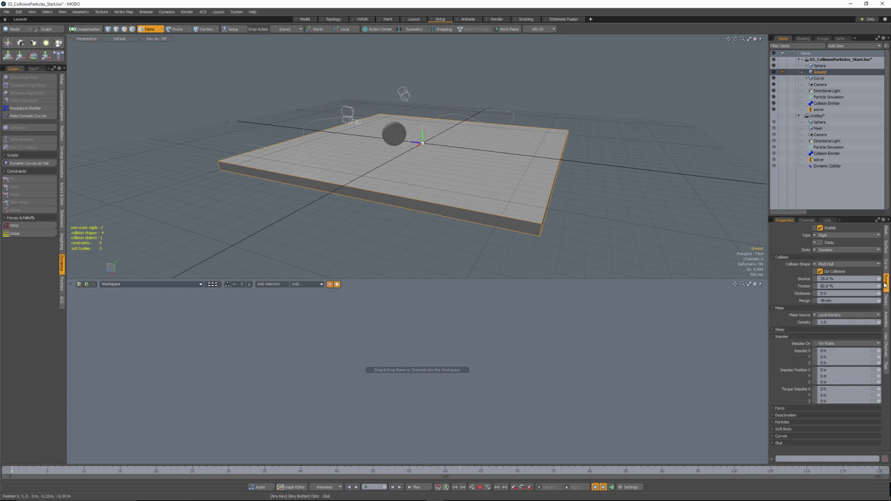
click(836, 236)
click(869, 241)
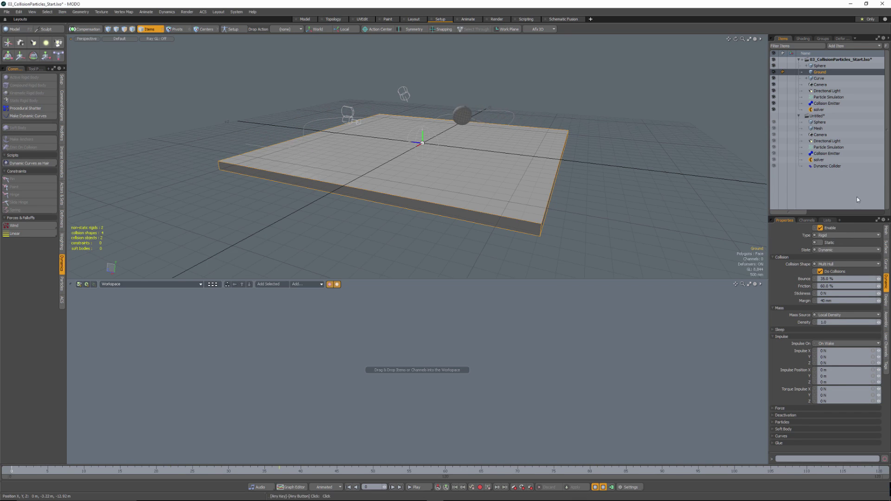
click(850, 250)
alt+drag(482, 195, 576, 185)
click(604, 487)
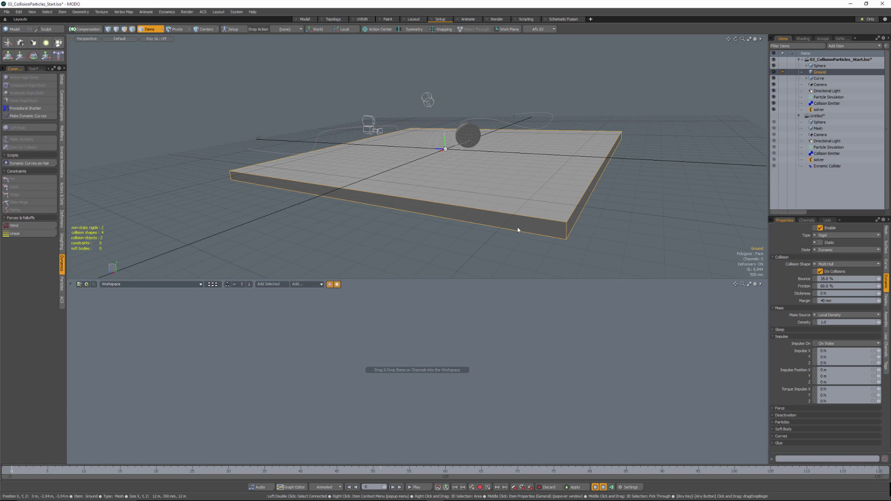
key(Escape)
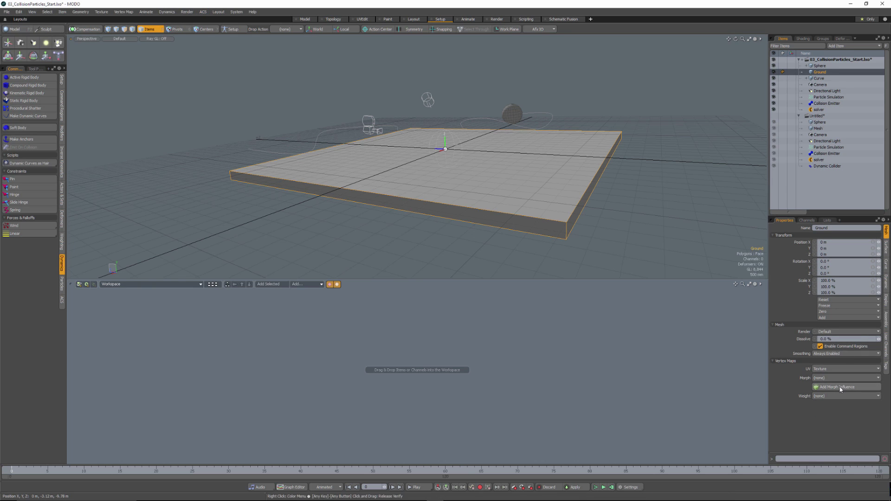
Recheck the Ground slab's Static and State options and examine its behavior in a fresh simulation run.
click(887, 284)
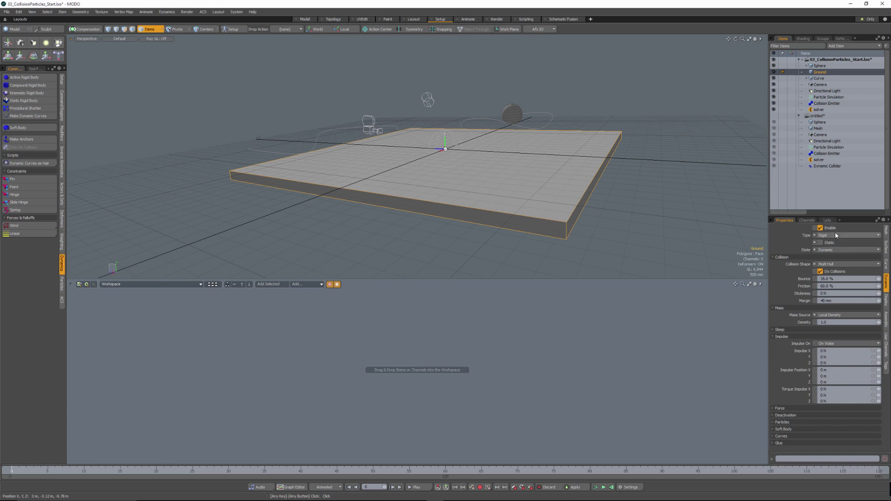
click(821, 242)
click(837, 253)
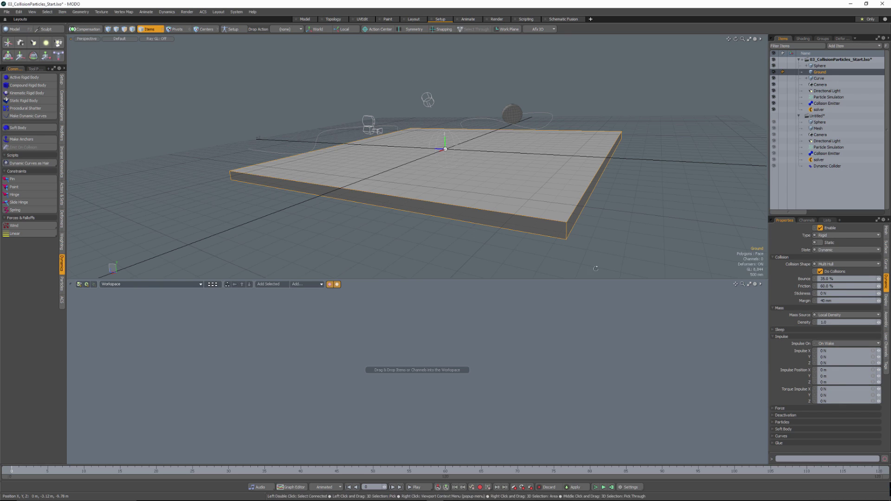
click(604, 488)
alt+drag(436, 267, 444, 192)
key(Escape)
alt+drag(554, 194, 576, 165)
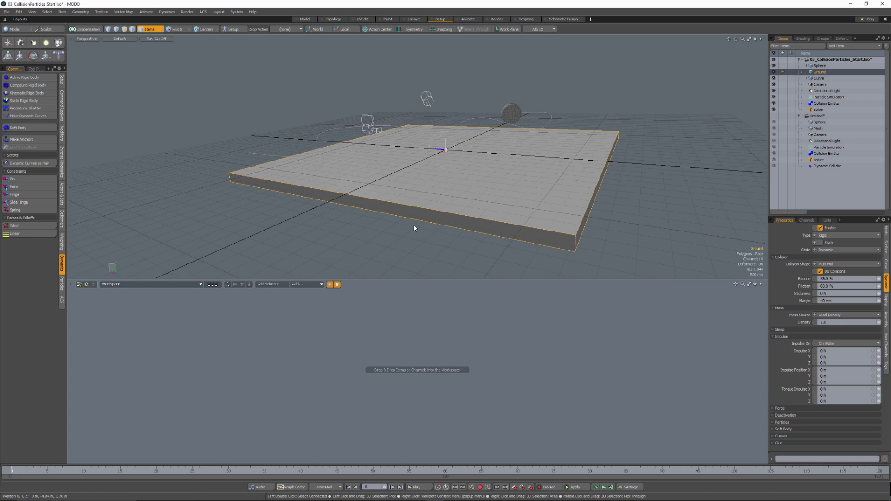
alt+drag(407, 224, 619, 179)
alt+drag(541, 186, 523, 258)
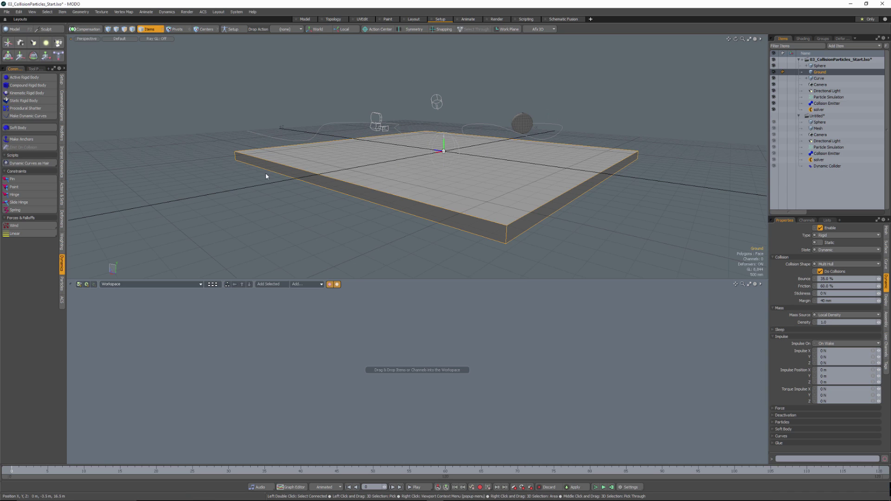
alt+drag(260, 175, 431, 186)
alt+drag(533, 173, 537, 157)
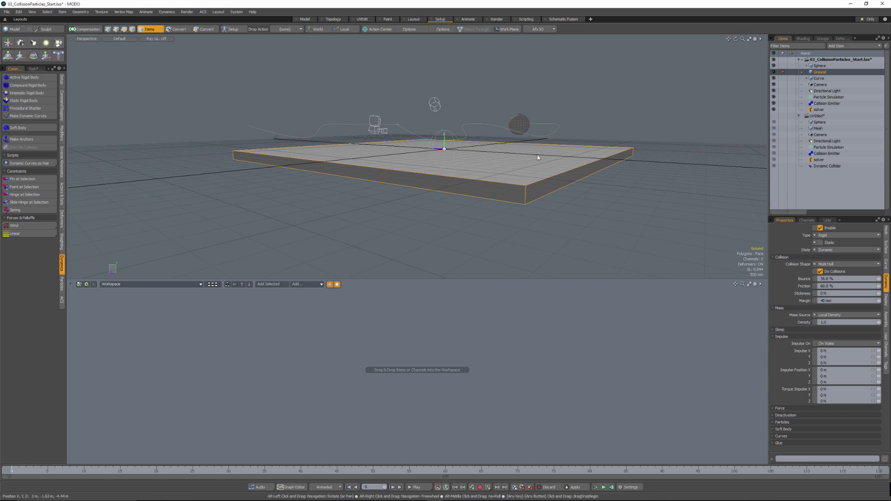
alt+drag(484, 188, 538, 182)
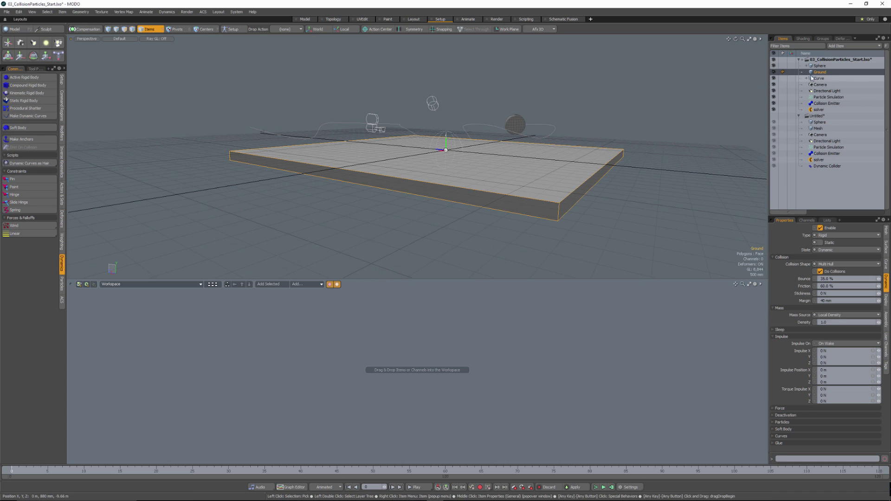
alt+drag(312, 186, 321, 186)
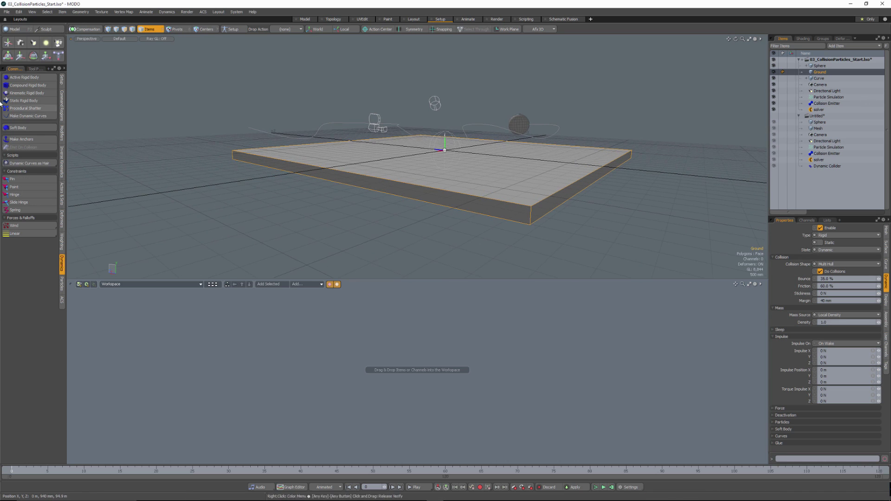
Copy all of the Ground slab's polygons into a new mesh item.
key(1)
double_click(531, 203)
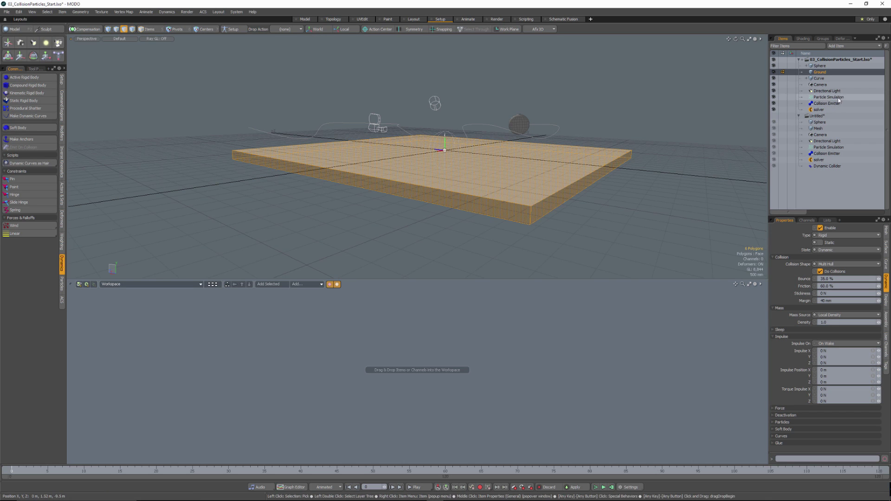
key(n)
alt+drag(433, 185, 433, 155)
key(ctrl+v)
Move the copied slab straight down so it sits just below the original Ground slab.
double_click(493, 153)
drag(444, 121, 444, 130)
alt+drag(469, 173, 471, 185)
key(space)
Bevel the copied slab's four side polygons outward as a group by a small shift.
drag(527, 188, 443, 198)
key(b)
drag(411, 155, 409, 154)
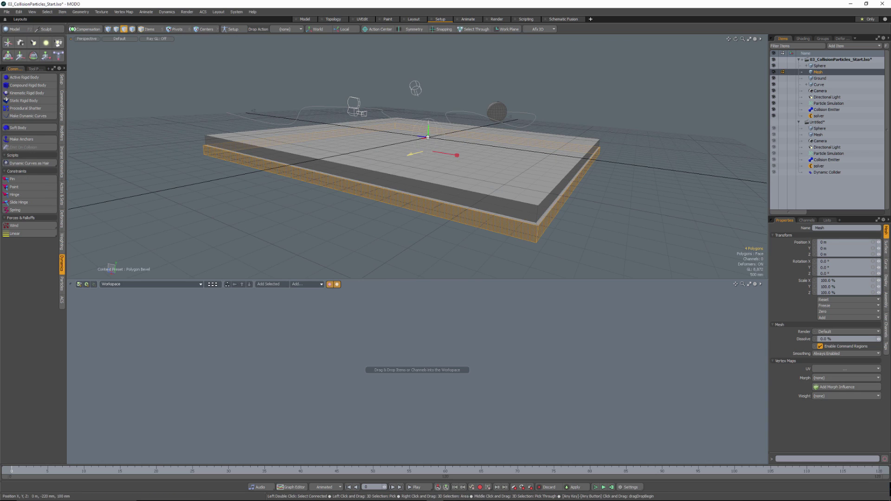
Show the modeling tools and bevel the lower slab's side polygons outward again with a shift of about 360 mm.
click(14, 29)
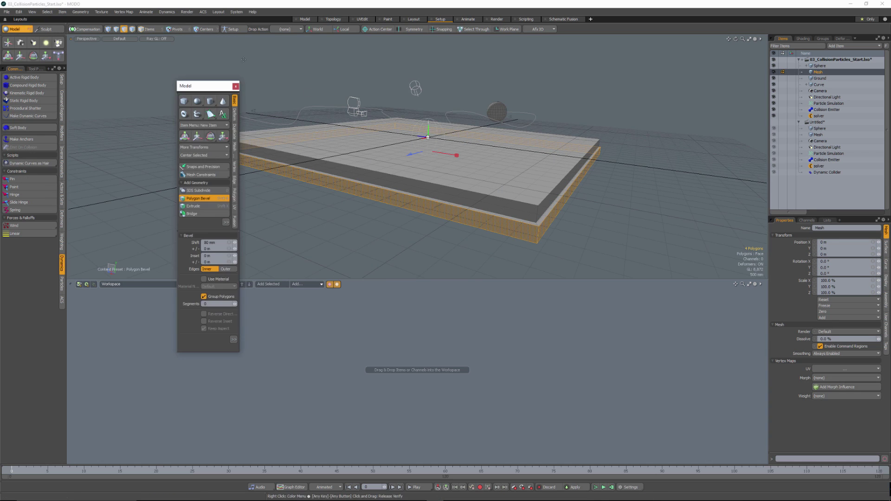
drag(205, 89, 136, 86)
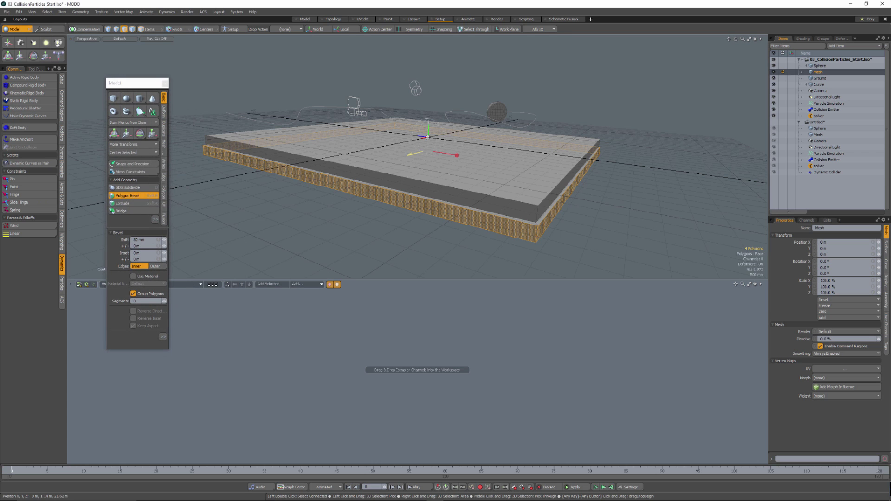
alt+drag(558, 232, 529, 228)
key(b)
mouse_move(403, 149)
mouse_down()
mouse_move(393, 146)
mouse_move(418, 159)
mouse_up()
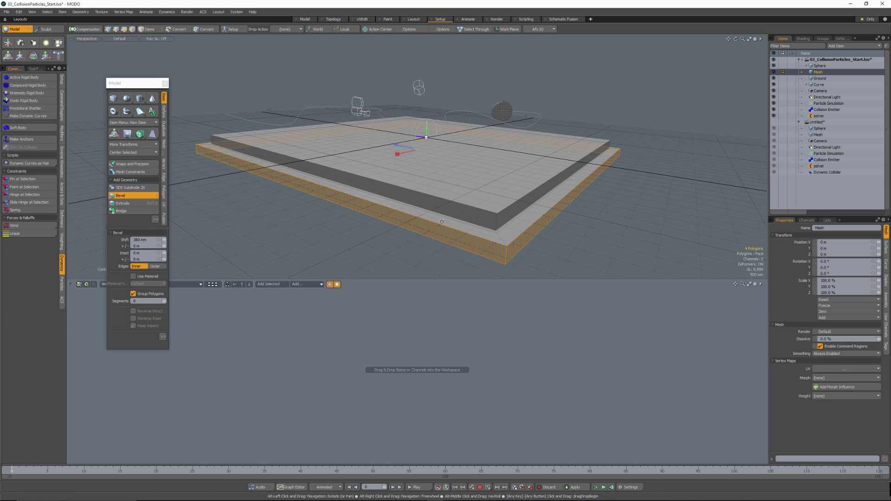
Select the lower slab's outer ring of top polygons and bevel it upward about 440 mm to form a raised rim.
key(q)
drag(518, 229, 505, 237)
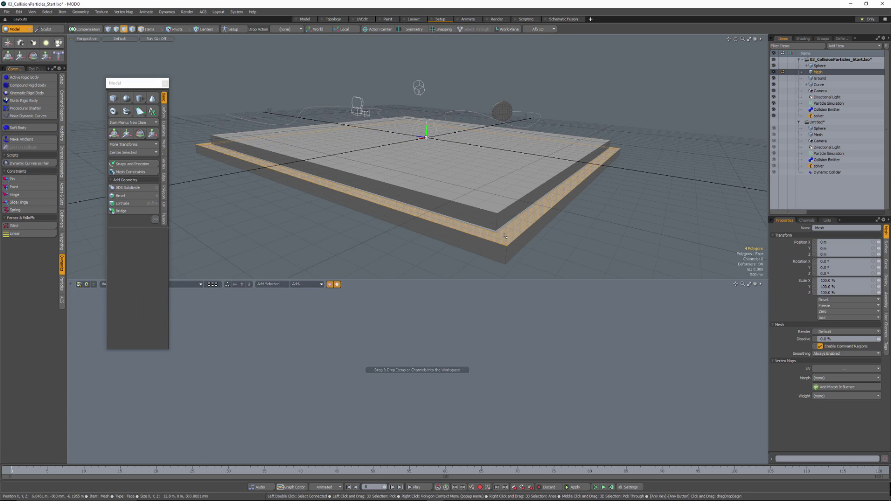
key(b)
click(511, 205)
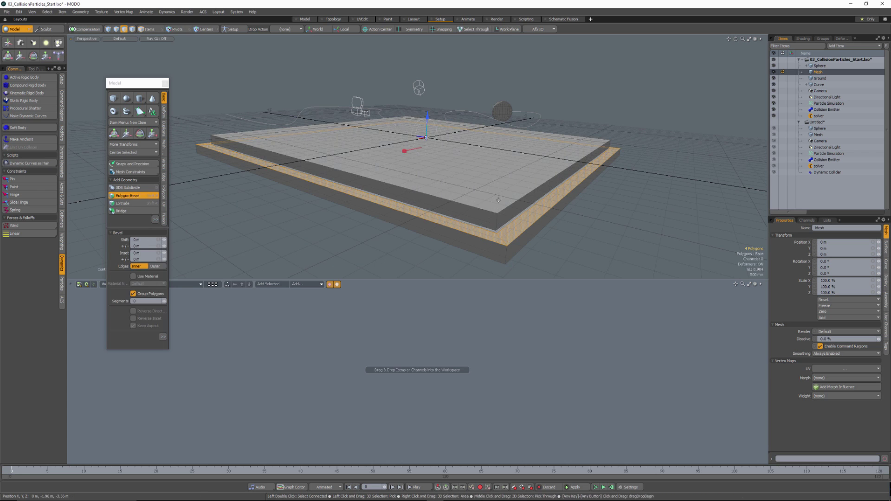
alt+drag(511, 205, 509, 189)
drag(428, 115, 428, 103)
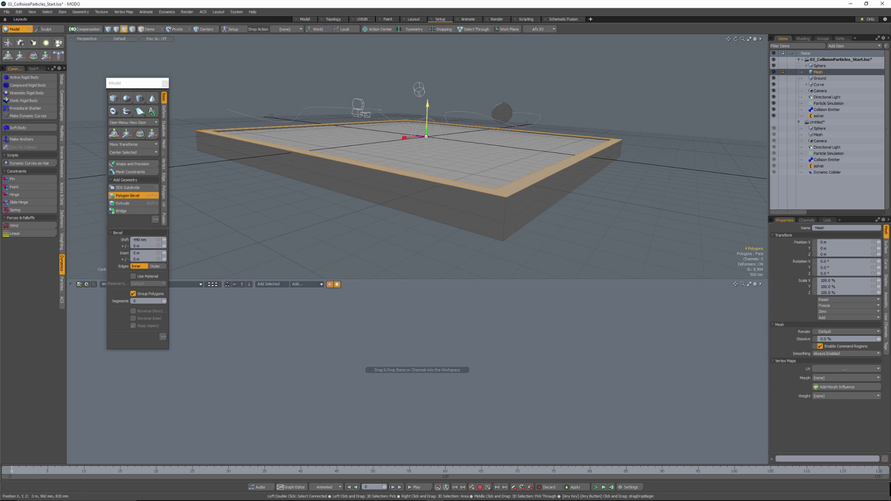
Return to item selection and make the rimmed tray mesh a static rigid body.
alt+drag(380, 197, 457, 212)
key(space)
click(580, 204)
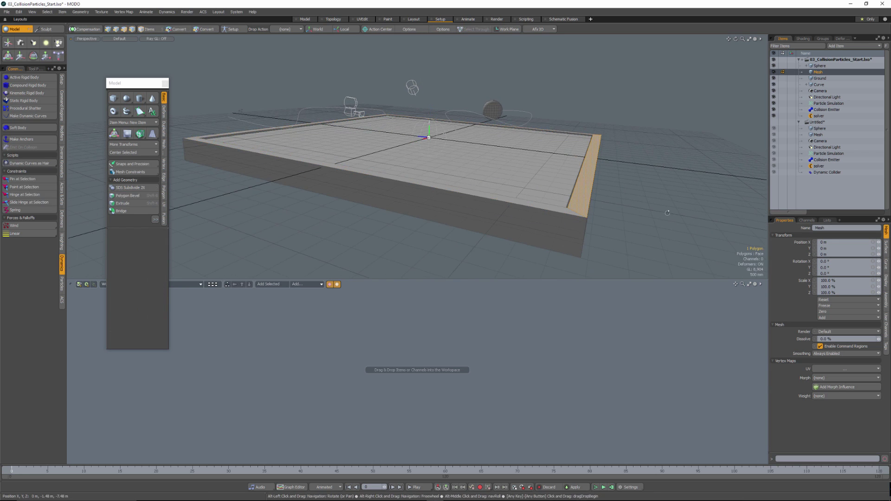
key(5)
alt+drag(571, 218, 587, 199)
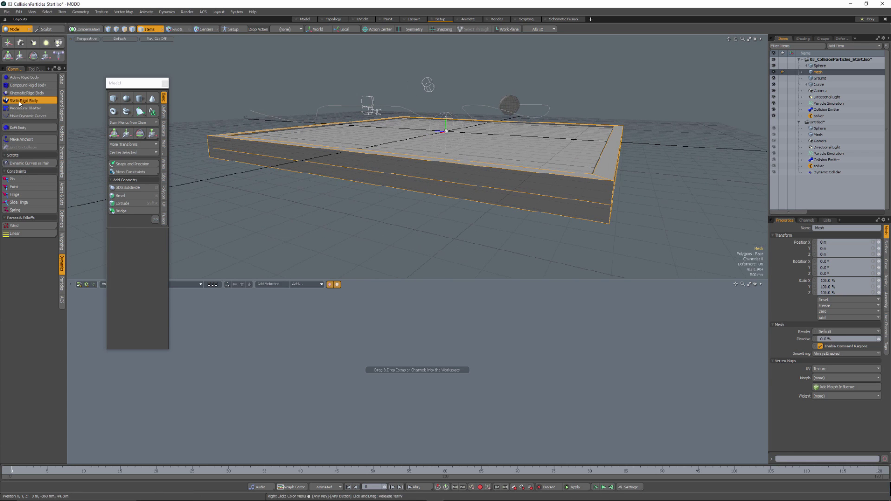
alt+drag(388, 125, 383, 142)
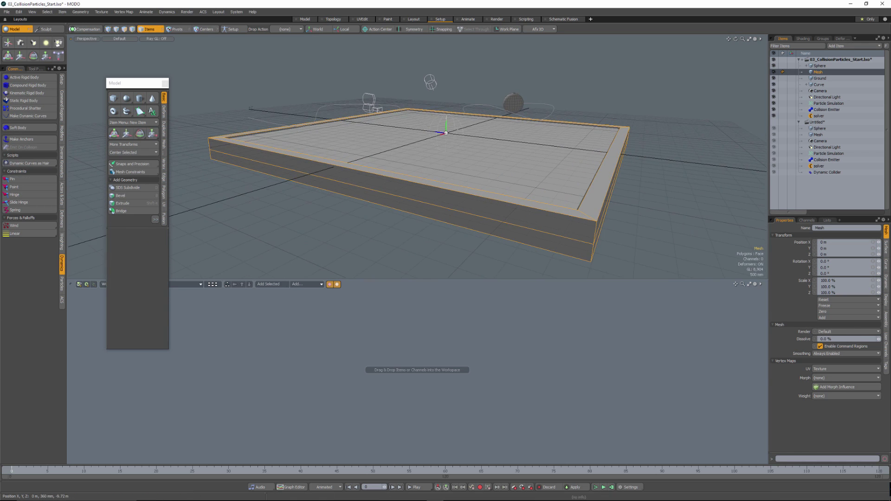
Set the rimmed tray's collision shape to Mesh.
click(886, 283)
click(840, 264)
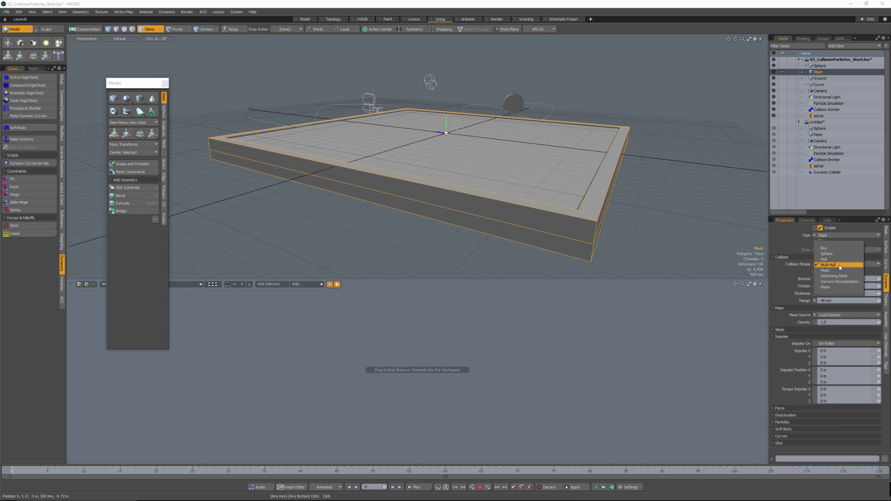
click(840, 270)
alt+drag(645, 227, 606, 150)
alt+drag(518, 204, 550, 153)
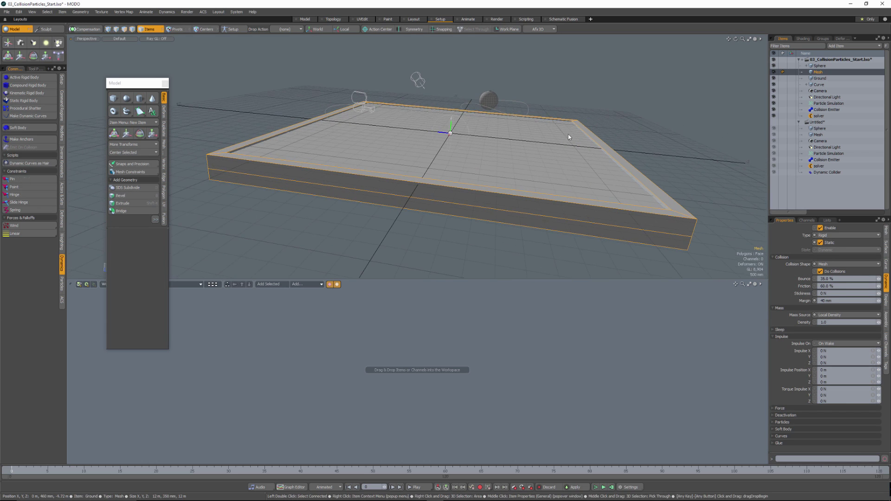
Select the Ground slab inside the tray and set its collision shape to Box.
click(550, 152)
alt+drag(511, 148, 485, 171)
click(847, 264)
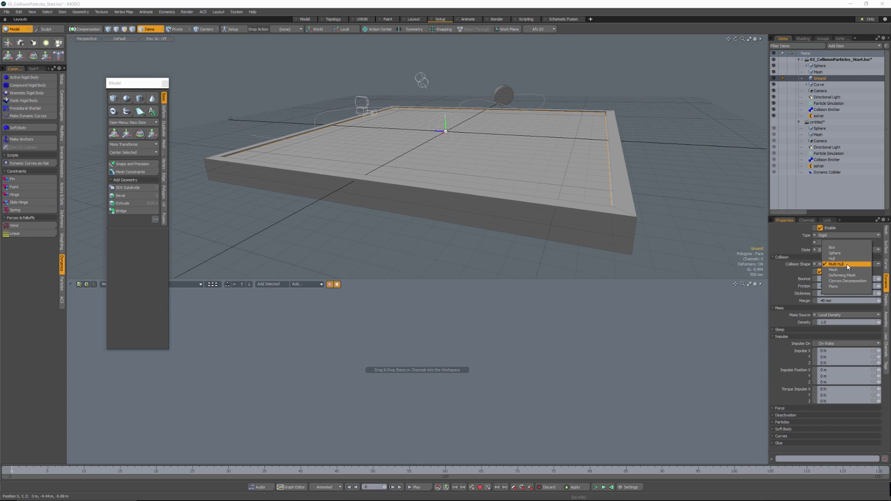
click(842, 247)
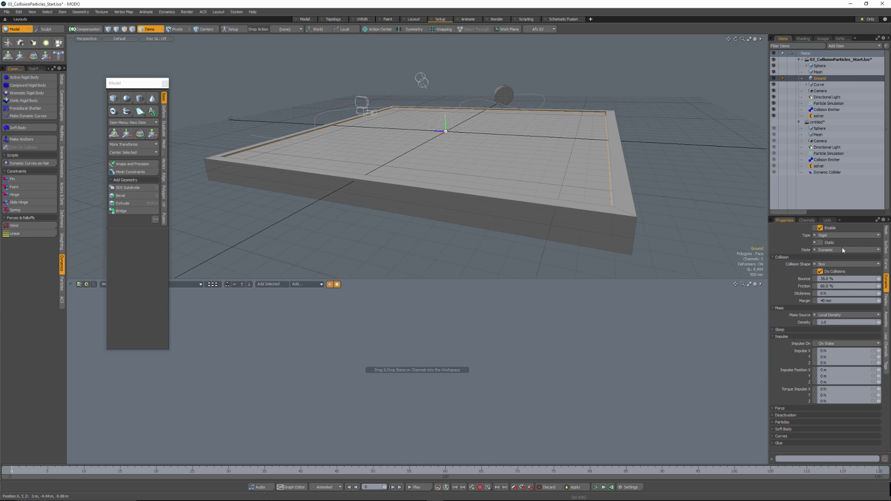
alt+drag(552, 153, 576, 151)
Clear the selection and run the simulation, examining how the sphere and Ground slab interact inside the tray.
click(496, 96)
alt+drag(694, 217, 654, 229)
click(707, 209)
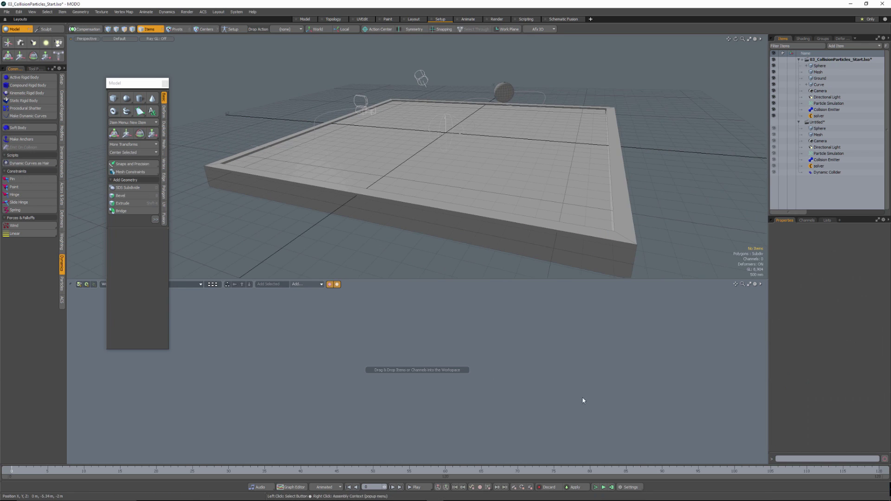
click(603, 487)
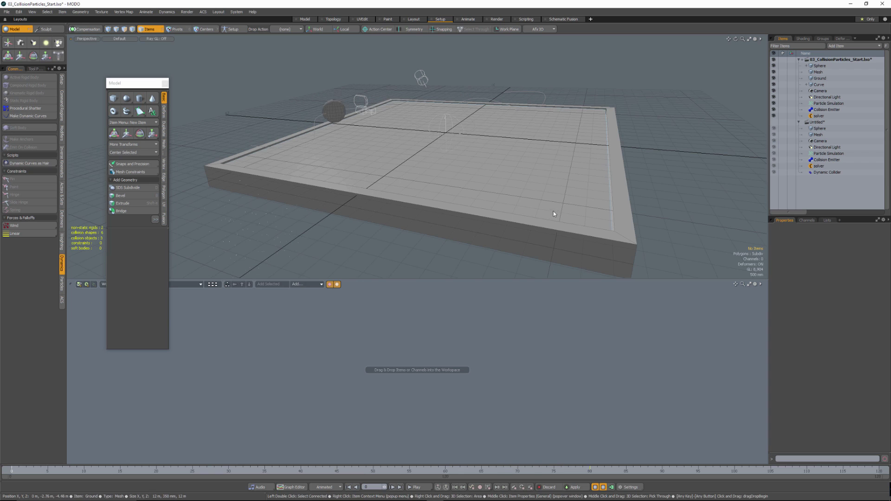
alt+drag(541, 215, 478, 131)
scroll(478, 131, up, 4)
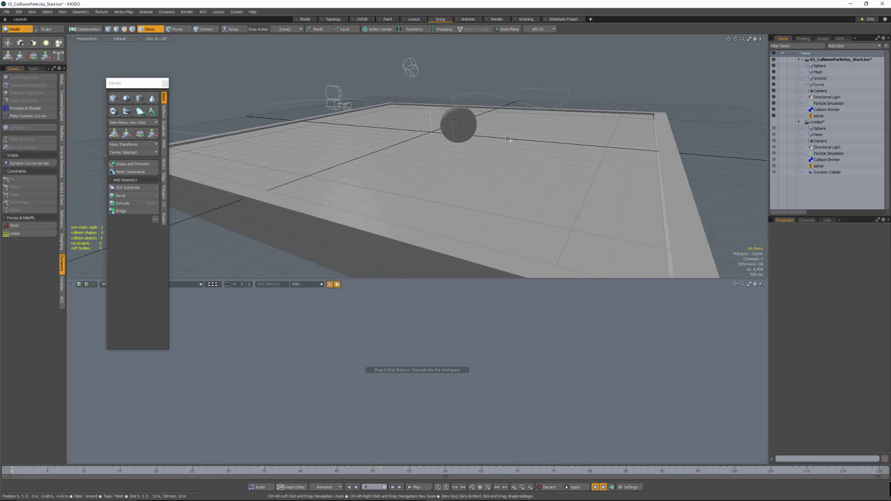
Add a Dynamic Collider to the scene with the Particle Simulation item selected.
scroll(478, 131, down, 5)
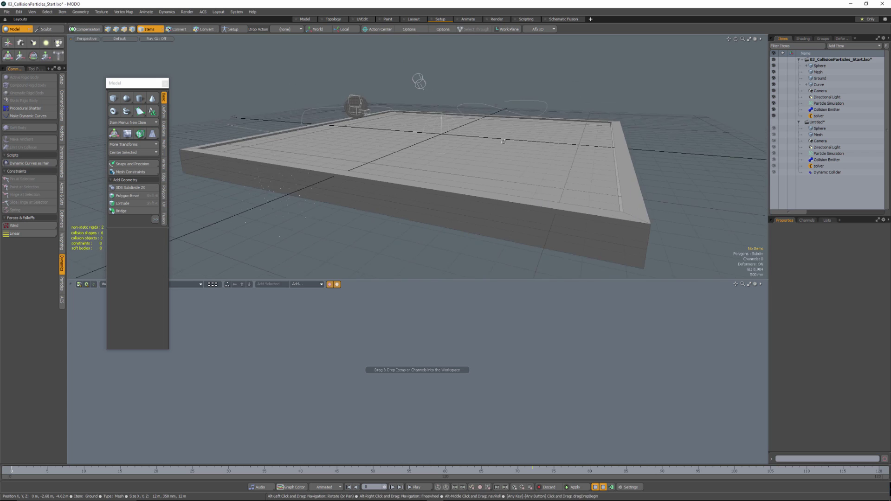
click(829, 103)
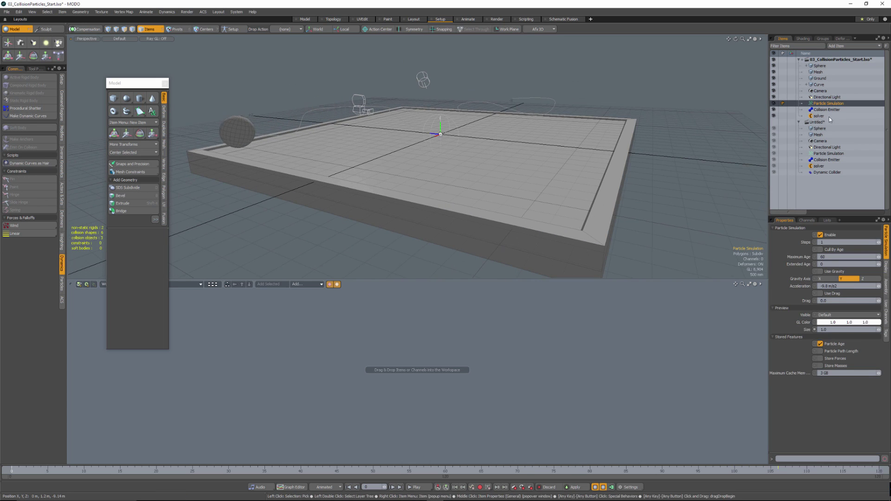
click(62, 284)
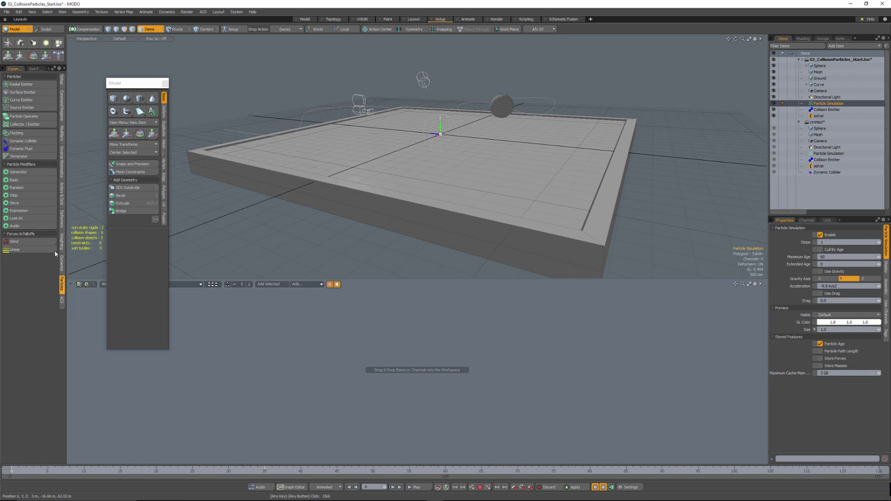
click(16, 143)
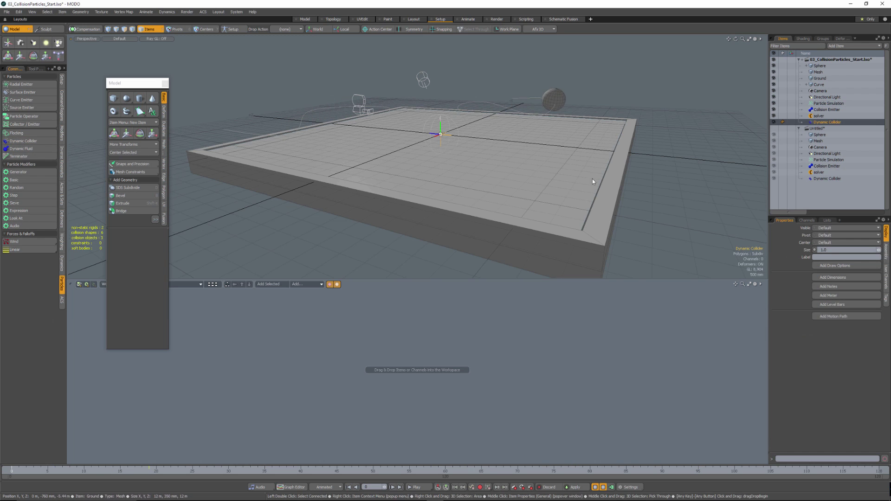
alt+drag(593, 181, 538, 154)
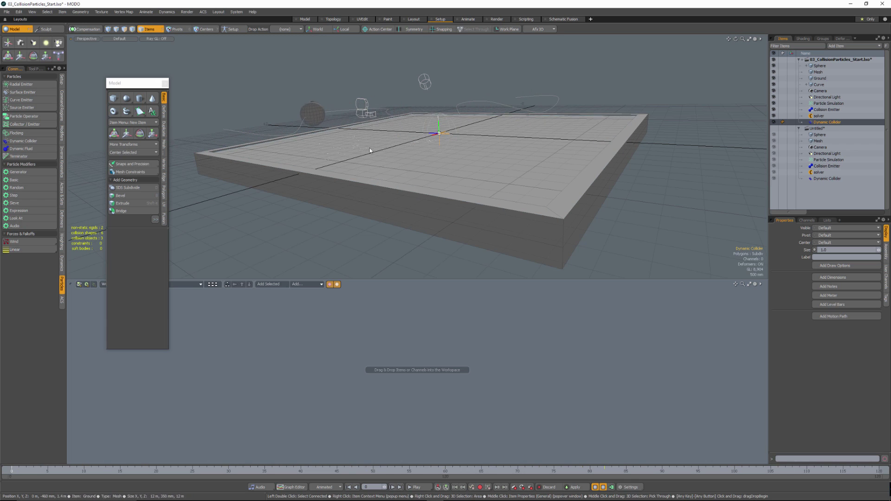
alt+drag(442, 158, 466, 186)
alt+drag(434, 136, 430, 159)
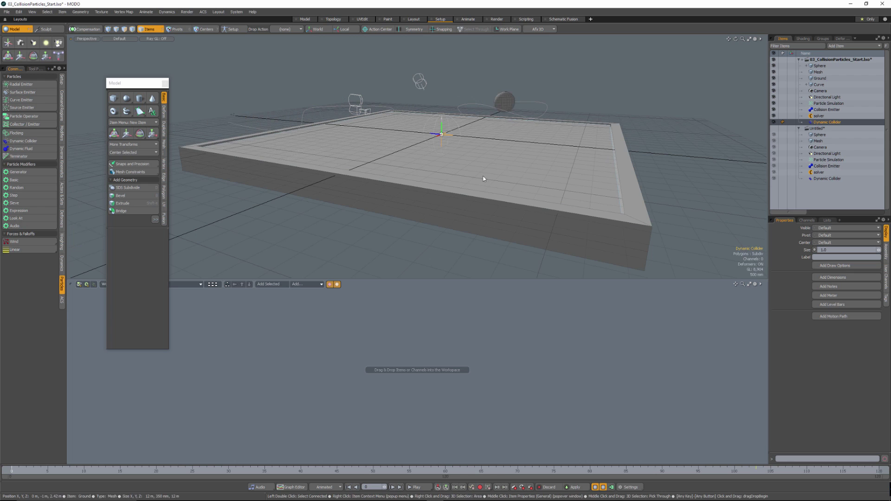
alt+drag(467, 171, 418, 125)
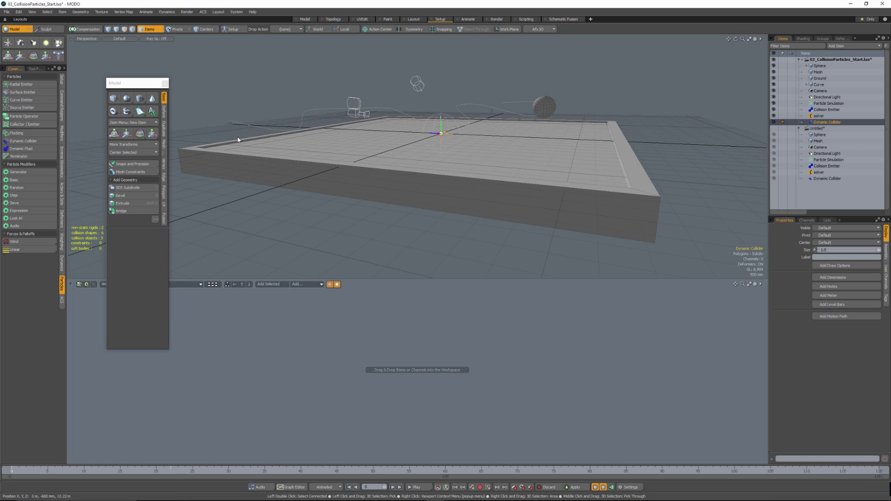
alt+drag(452, 150, 438, 165)
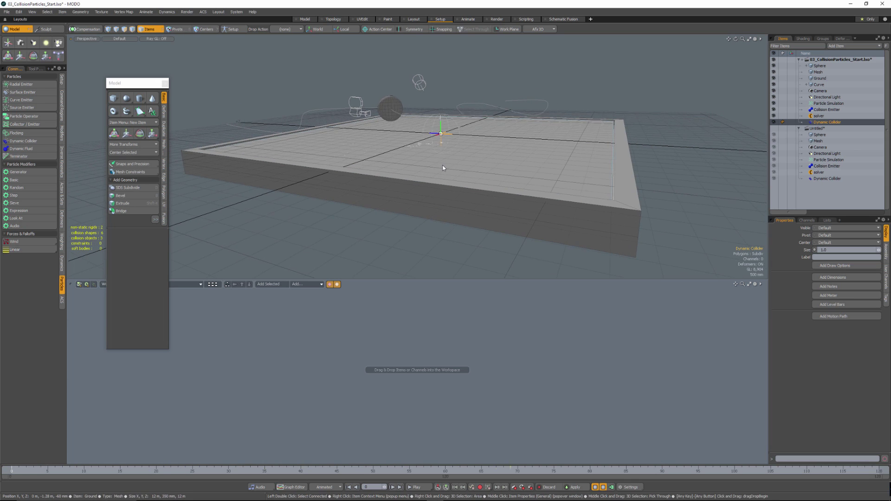
Revert 03_CollisionParticles_Start.lxo to its saved state, discarding the unsaved changes.
click(6, 12)
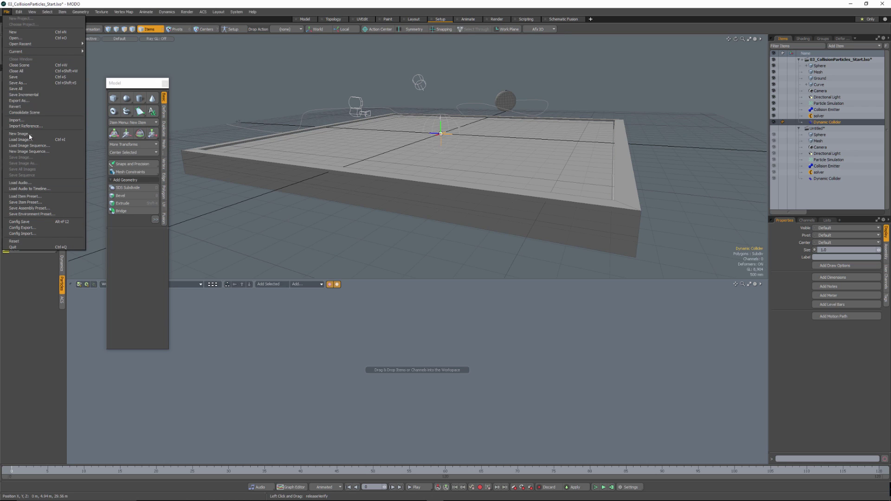
click(21, 106)
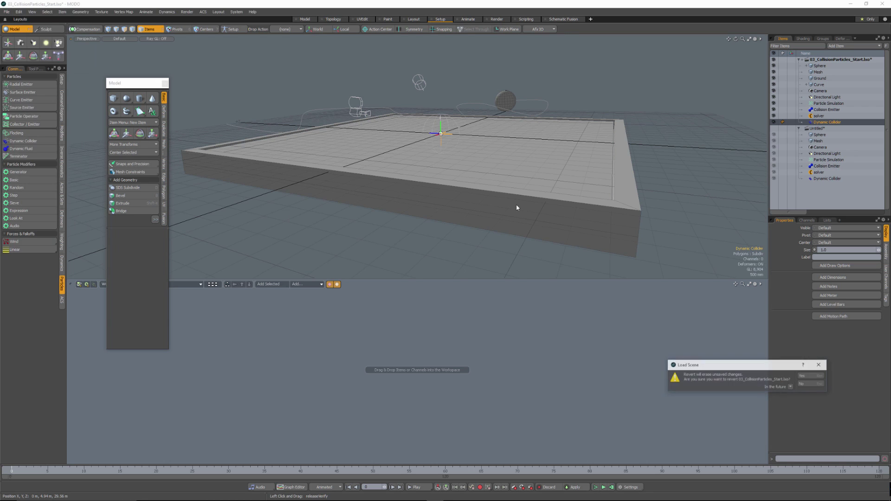
click(806, 377)
Duplicate the Sphere mesh and rename the copy Sphere_Master.
click(448, 130)
alt+drag(533, 121, 571, 132)
right_click(817, 69)
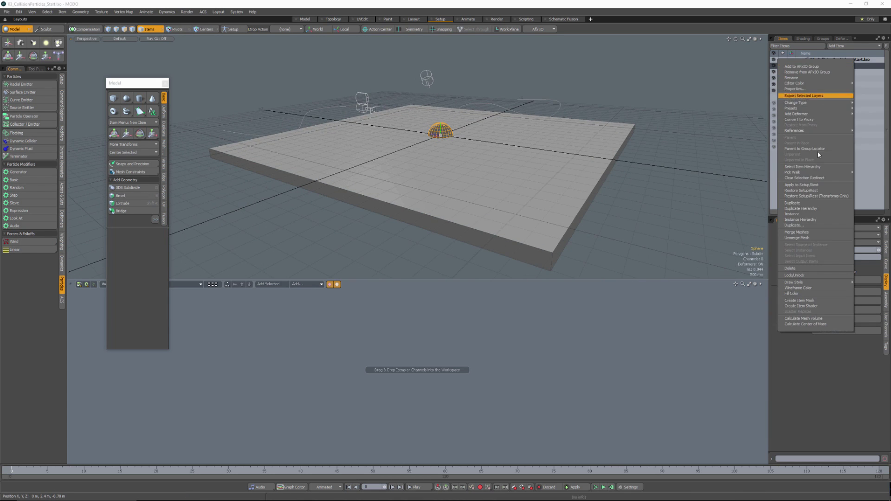
click(794, 203)
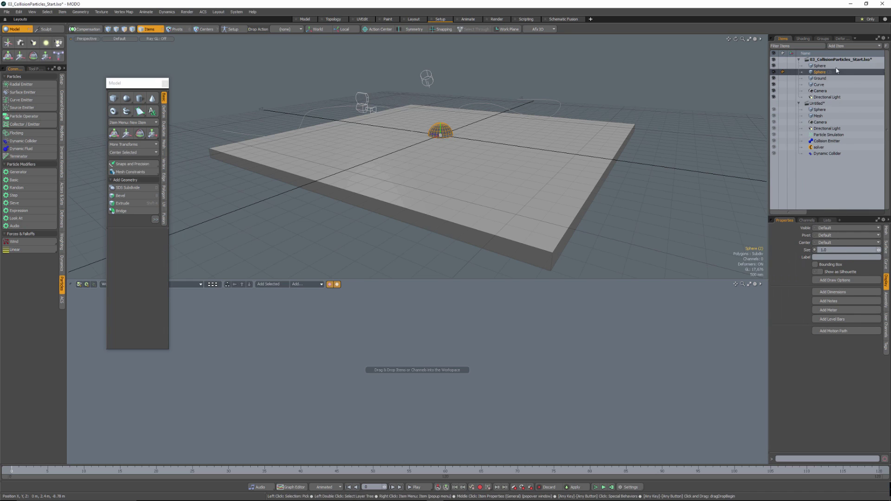
click(822, 78)
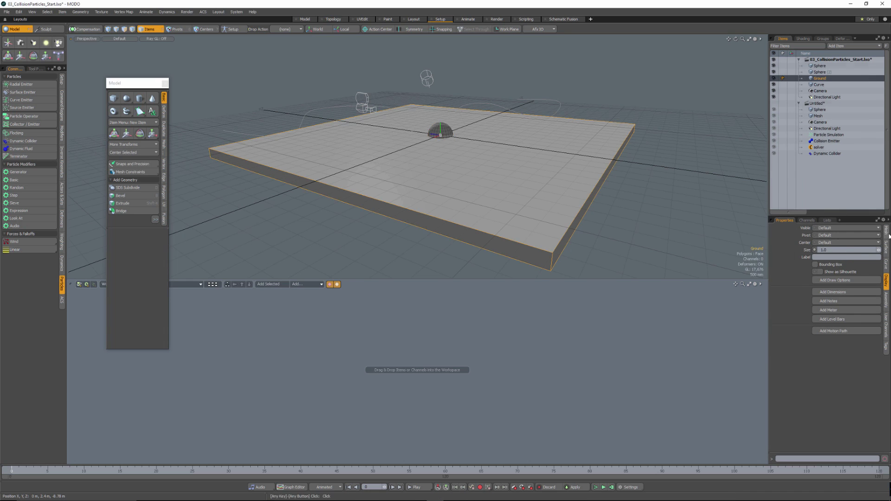
click(820, 72)
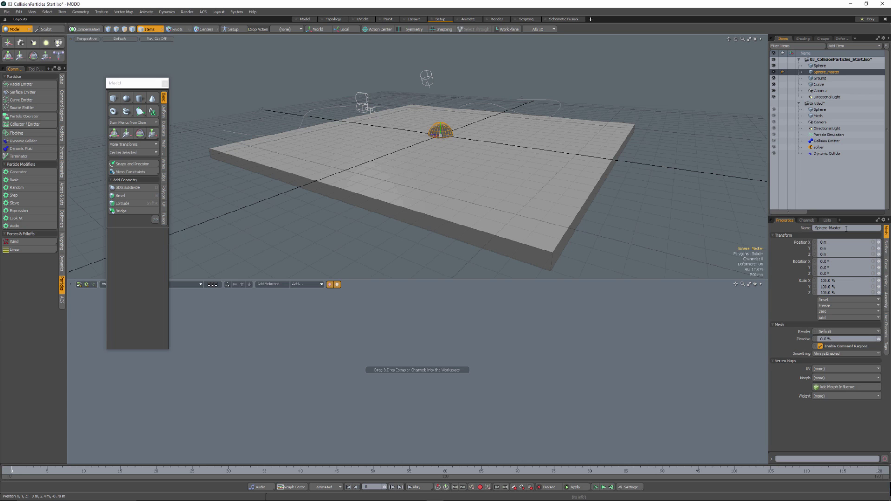
Attach Sphere_Master to the Curve item with a Path constraint.
mouse_move(489, 165)
alt+mouse_down()
mouse_move(507, 154)
mouse_move(487, 156)
alt+mouse_up()
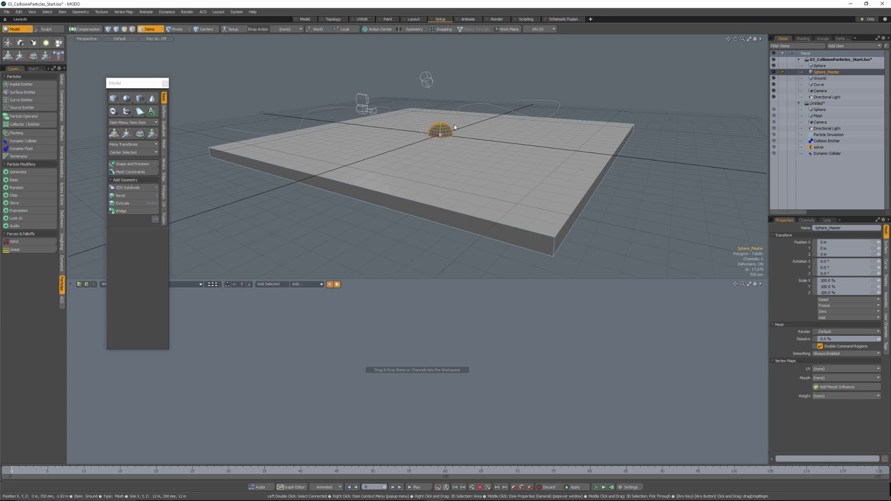
click(537, 101)
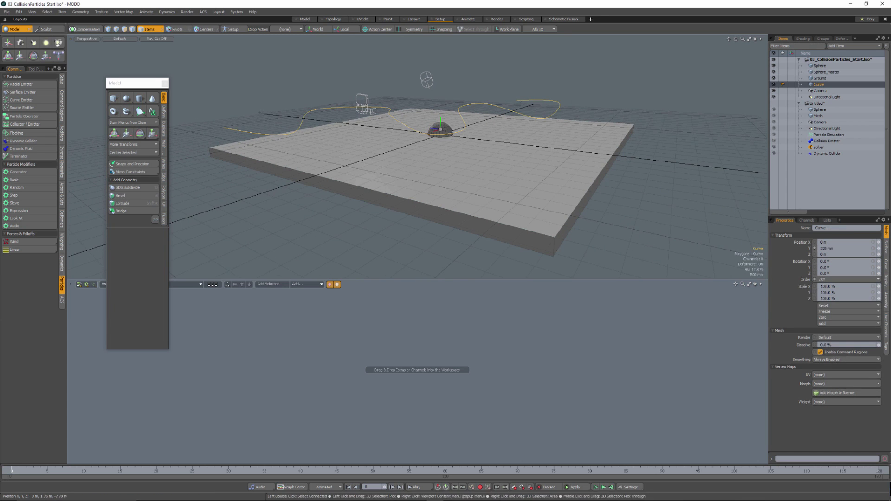
ctrl+click(826, 72)
alt+drag(726, 133, 437, 139)
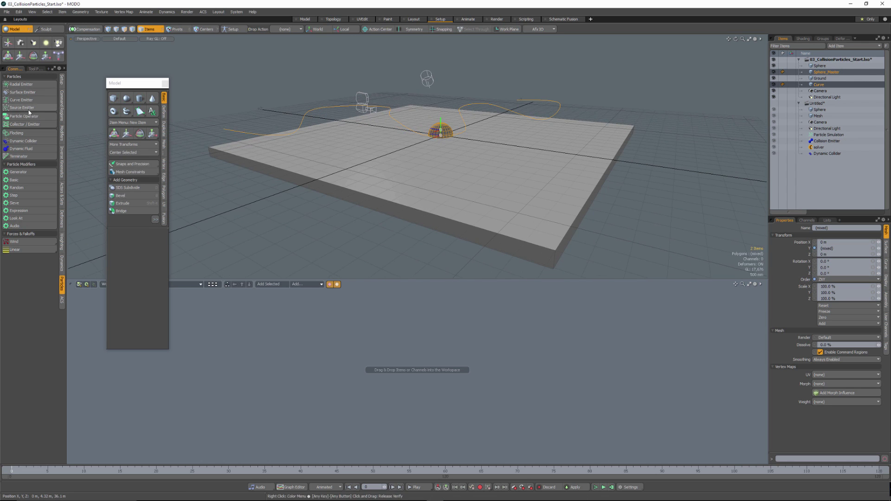
click(62, 135)
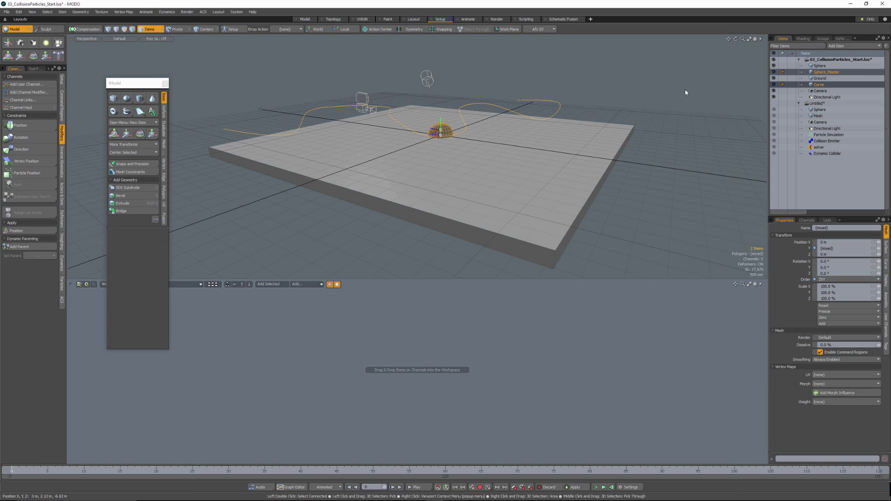
click(831, 73)
ctrl+click(826, 86)
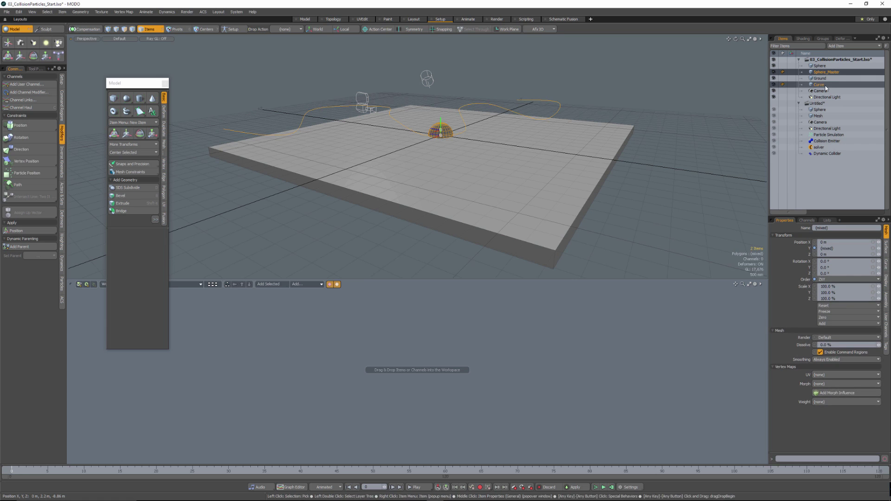
click(23, 186)
alt+drag(644, 127, 624, 128)
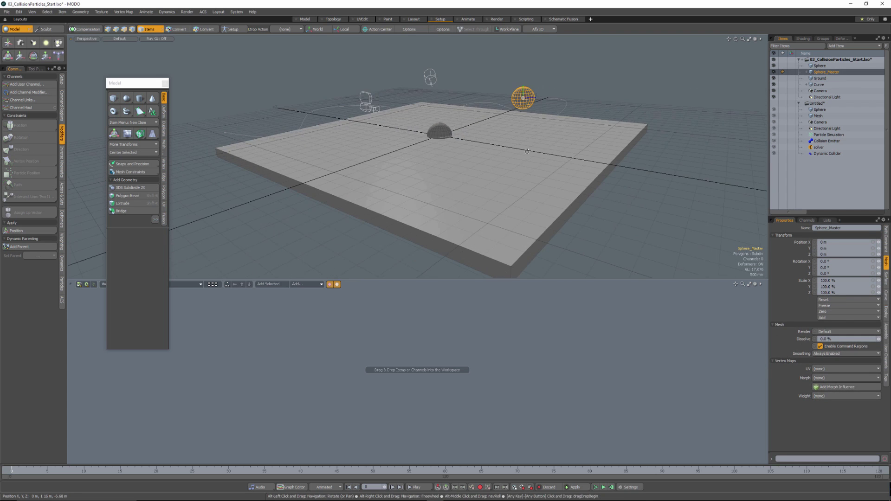
Set Sphere_Master's Path Percentage to 100% at frame 120, and scrub the timeline back to frame 0.
click(887, 239)
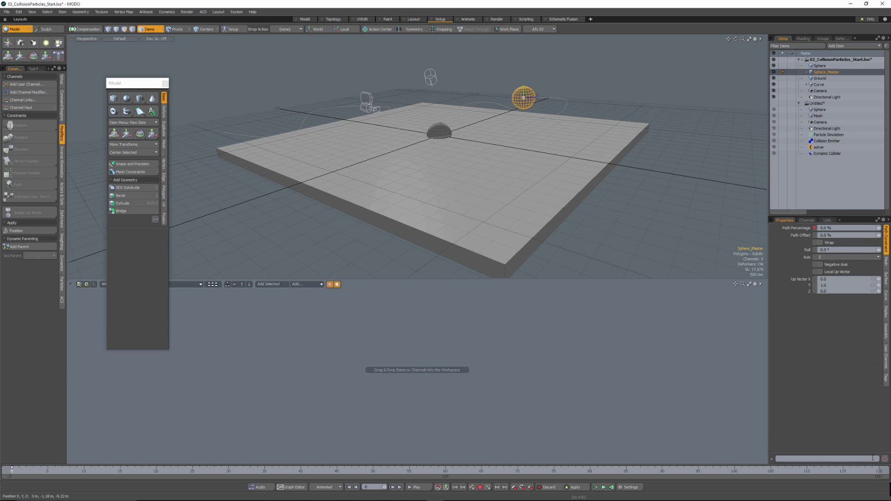
click(834, 229)
text(100)
key(Tab)
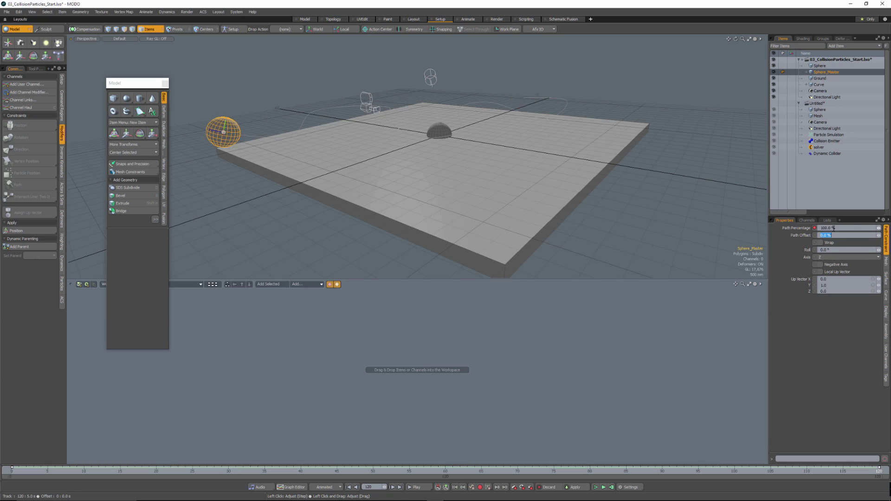
drag(778, 471, 864, 471)
drag(62, 471, 12, 470)
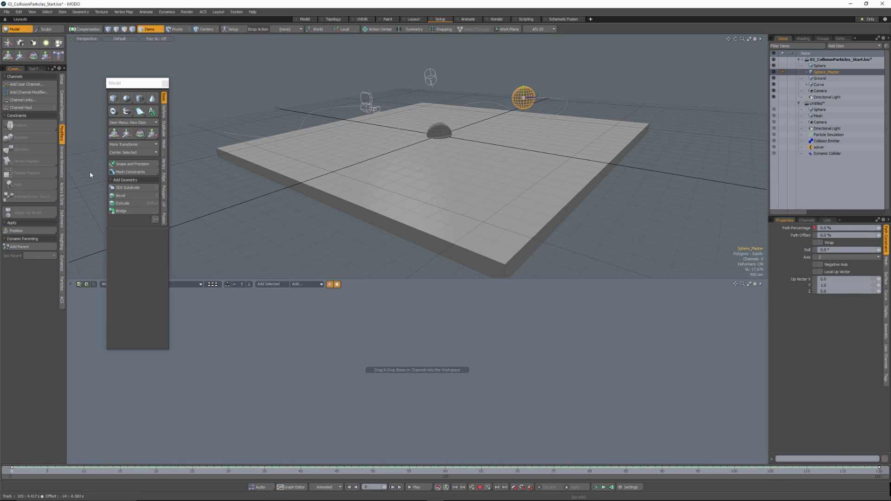
Make the Ground slab a static rigid body.
alt+drag(446, 160, 471, 131)
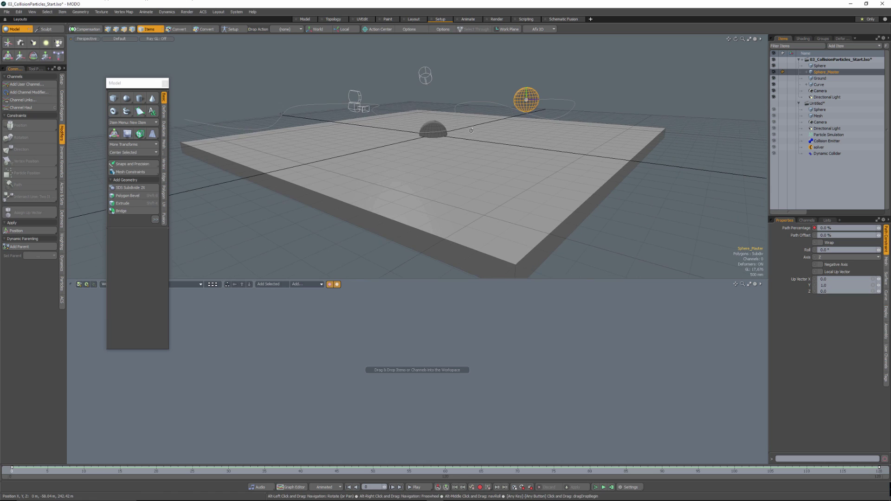
click(586, 186)
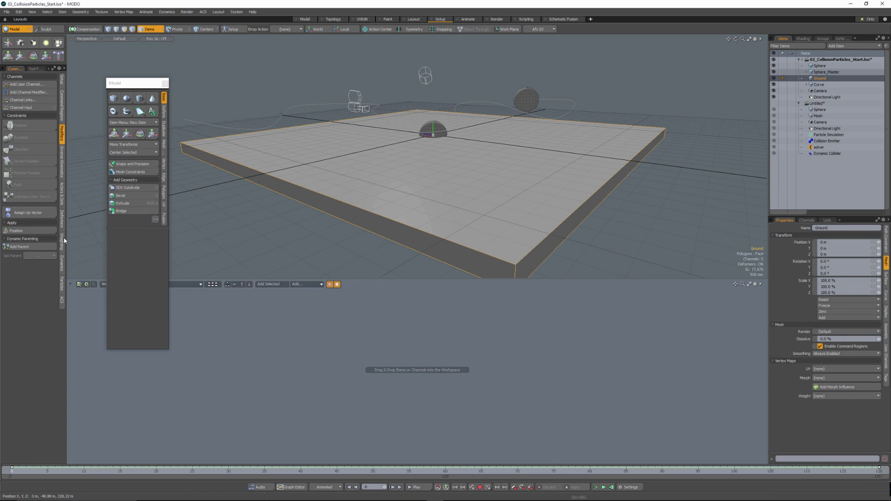
click(62, 263)
click(19, 103)
mouse_move(462, 138)
alt+mouse_down()
mouse_move(499, 121)
mouse_move(421, 122)
mouse_move(467, 135)
alt+mouse_up()
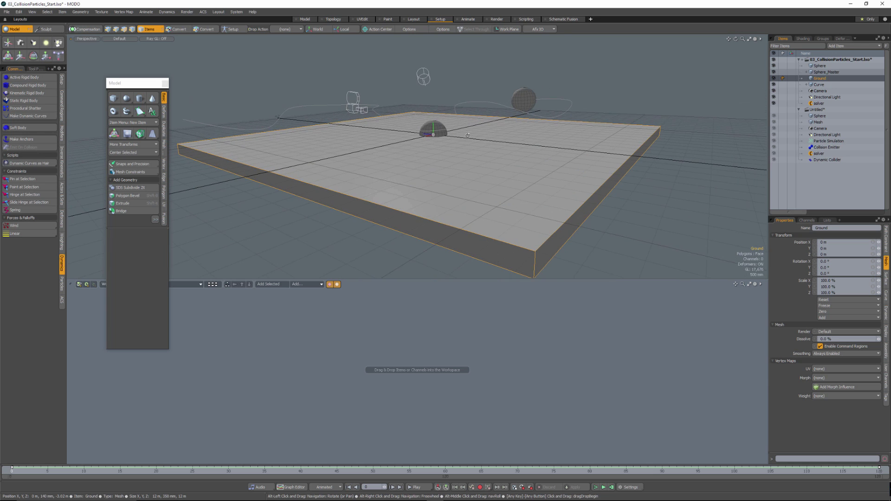
Match the original Sphere to Sphere_Master using the Match drop action, and make it an active rigid body.
click(440, 128)
scroll(448, 127, up, 5)
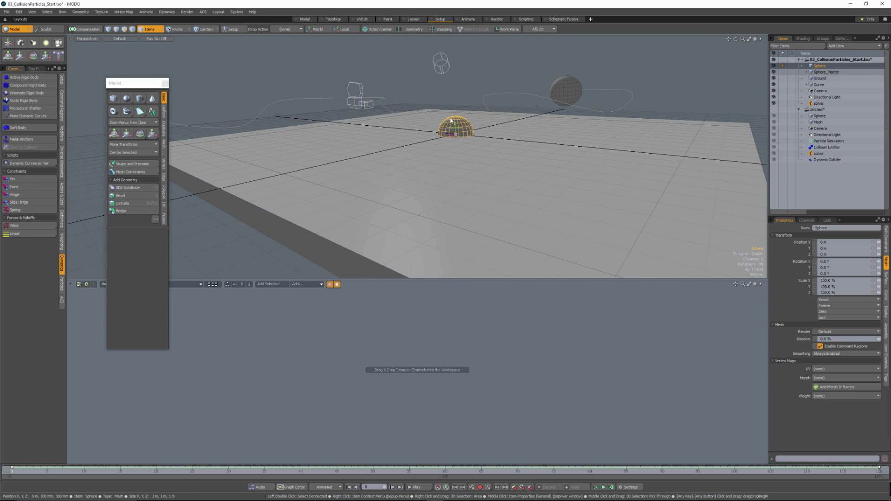
click(559, 90)
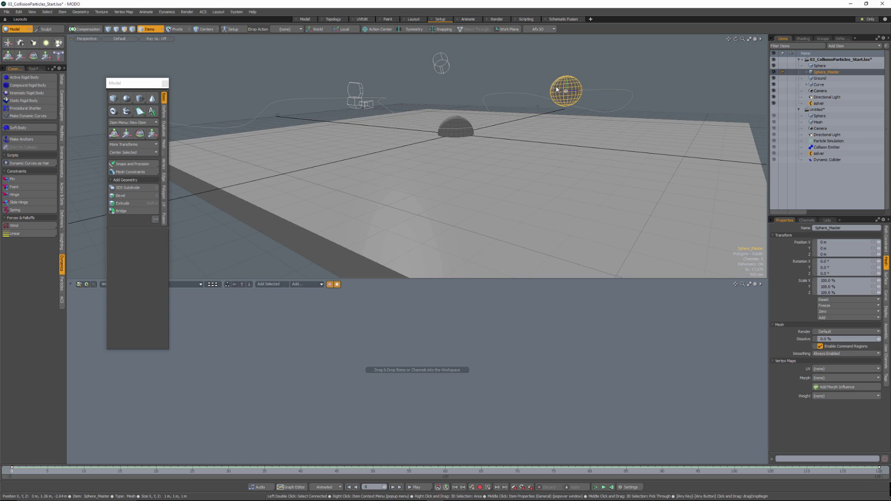
alt+drag(562, 133, 483, 131)
alt+drag(615, 105, 468, 126)
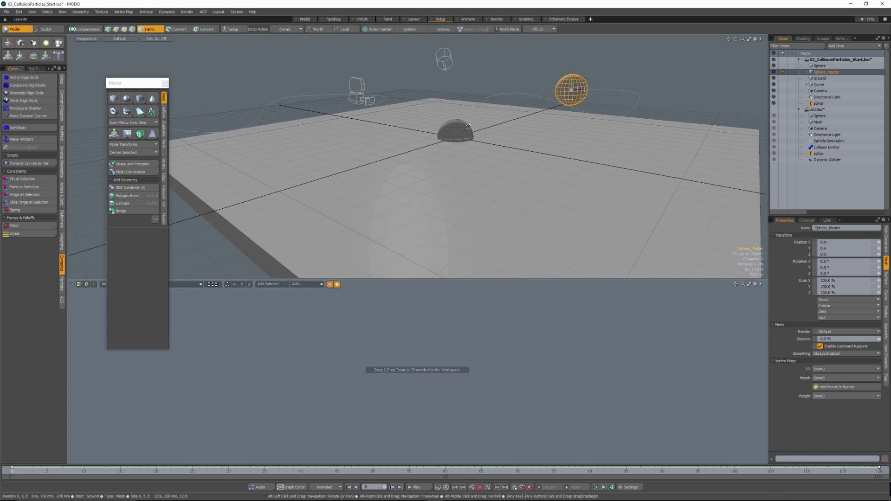
click(280, 29)
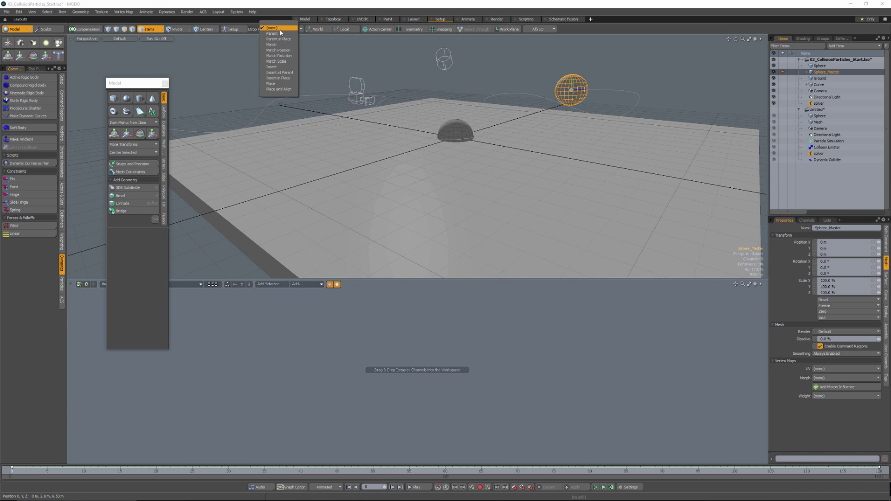
click(272, 45)
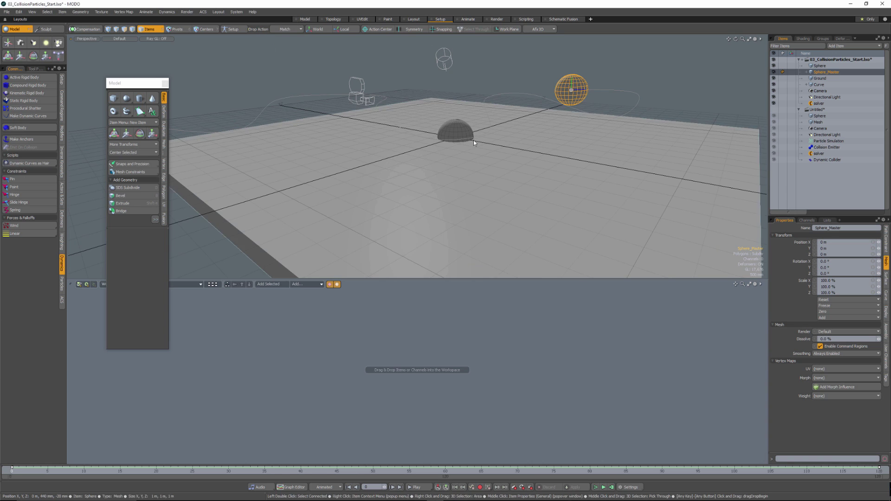
click(452, 128)
drag(561, 75, 751, 72)
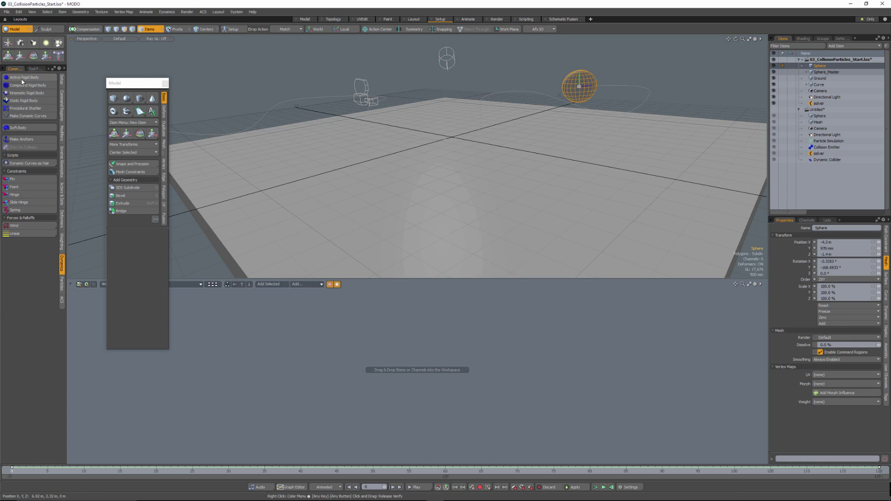
Apply Emit On Collision to the Sphere and Ground pair, and preview the live simulation.
alt+drag(520, 144, 534, 140)
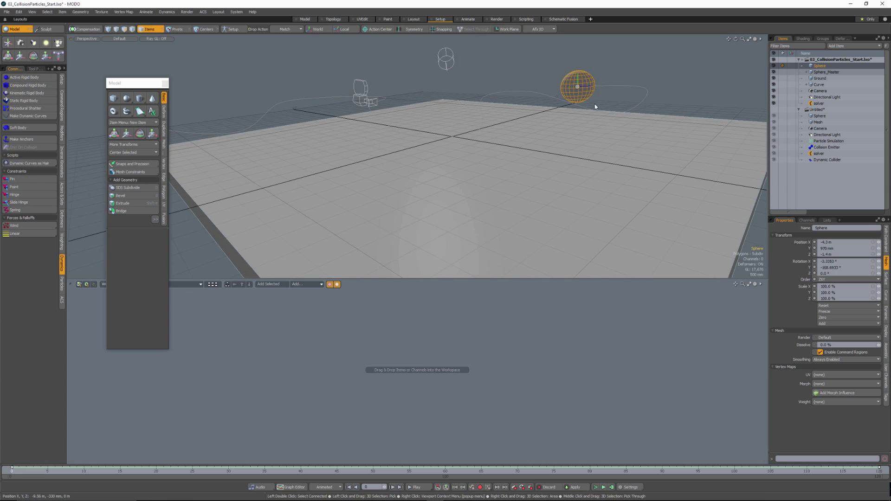
key(ctrl)
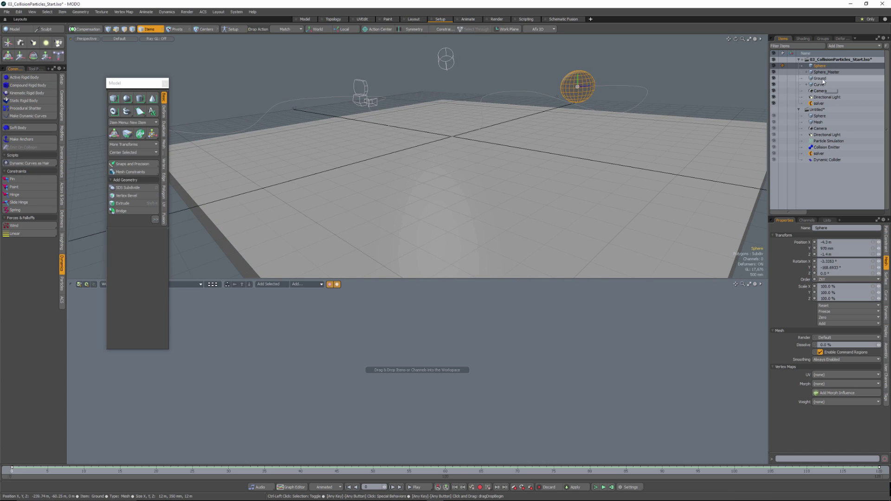
ctrl+click(822, 79)
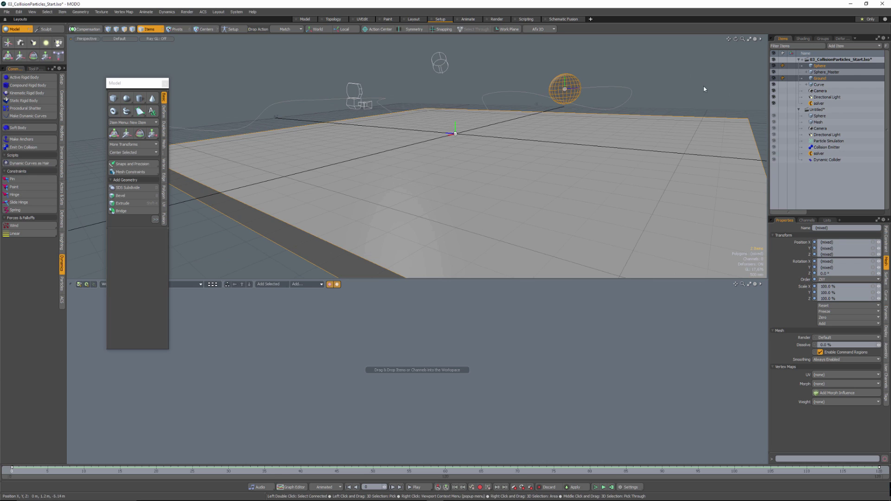
click(821, 67)
ctrl+click(824, 79)
alt+drag(640, 119, 604, 126)
click(20, 149)
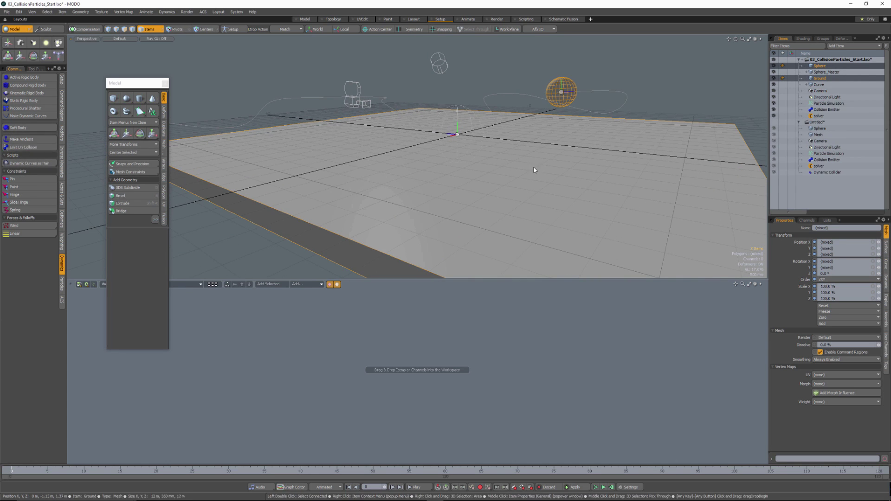
click(603, 487)
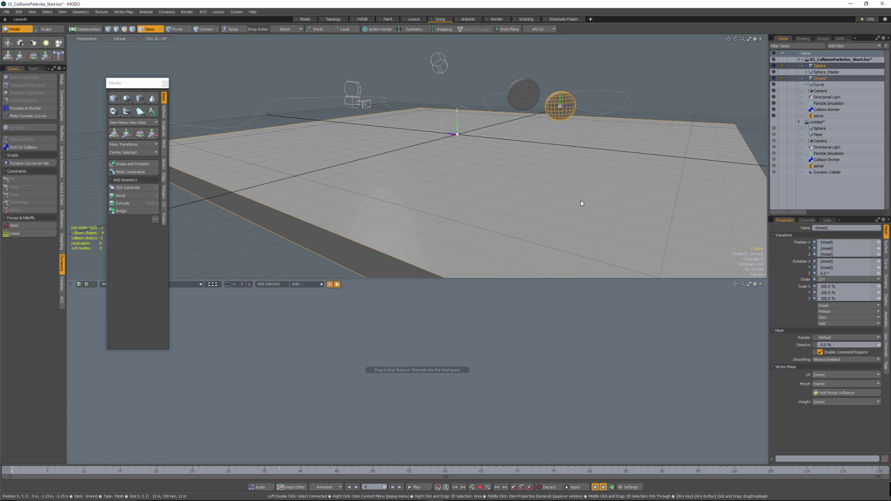
key(Escape)
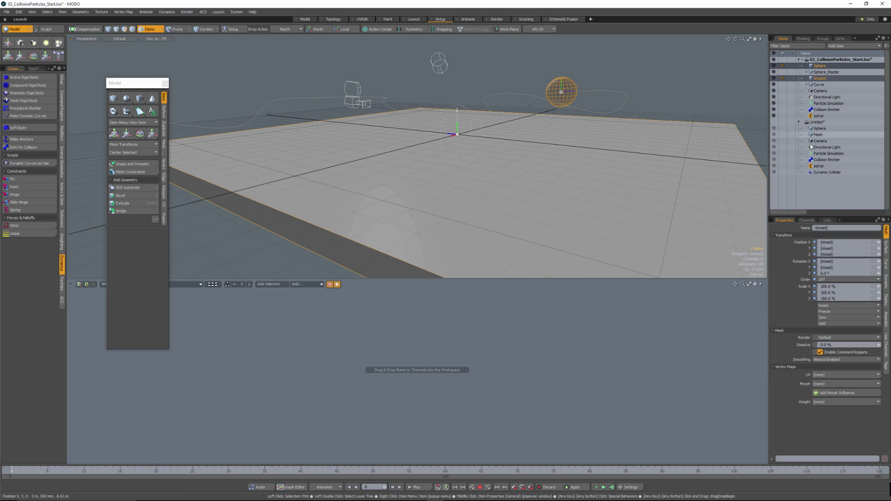
Add a Dynamic Collider to the Particle Simulation and preview the simulation.
click(829, 104)
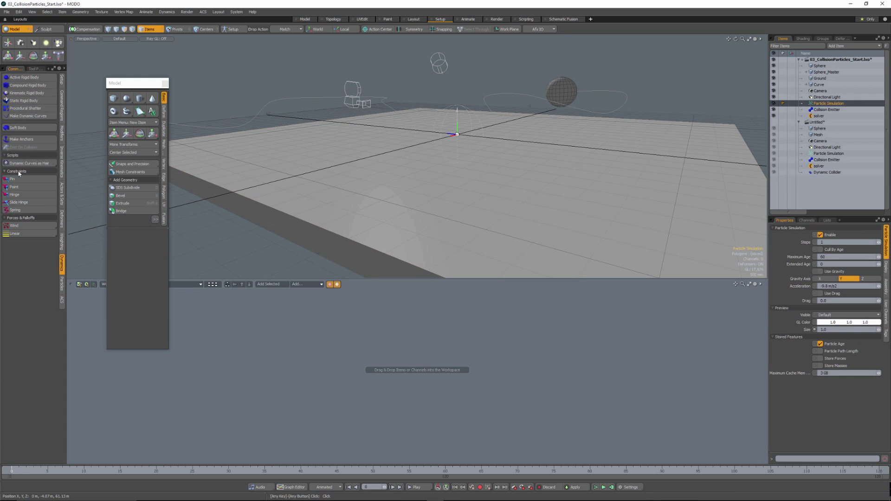
click(63, 286)
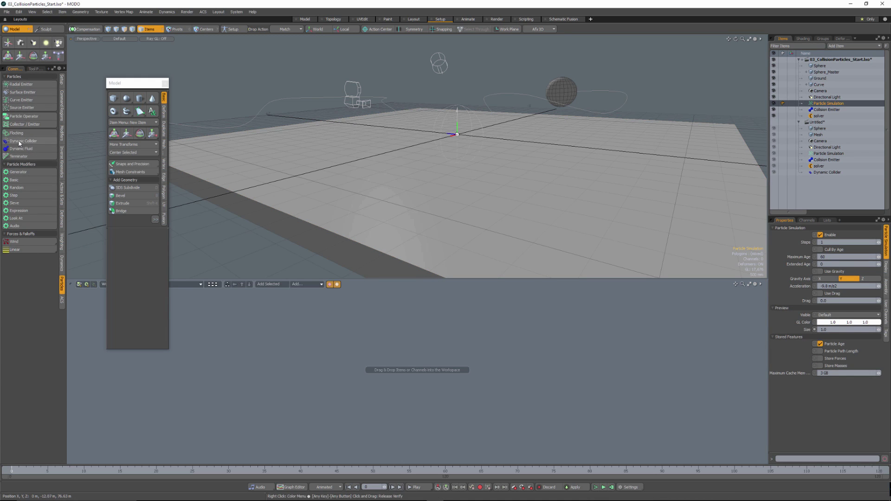
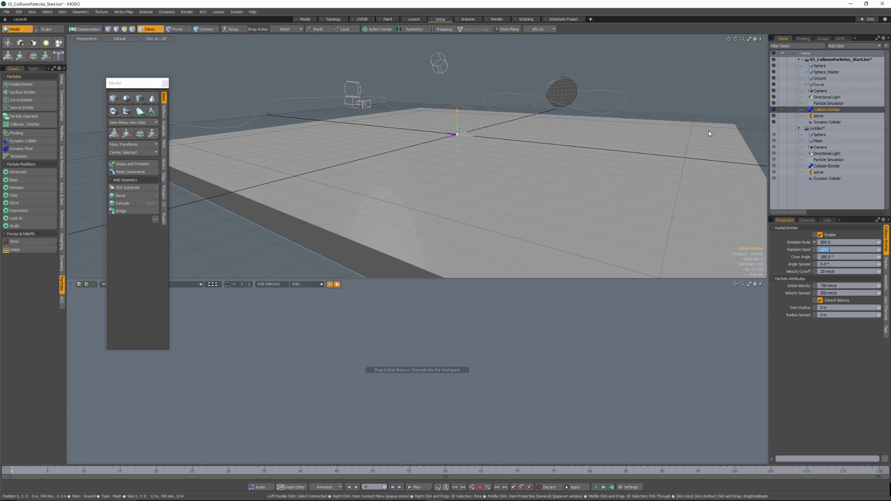
click(604, 488)
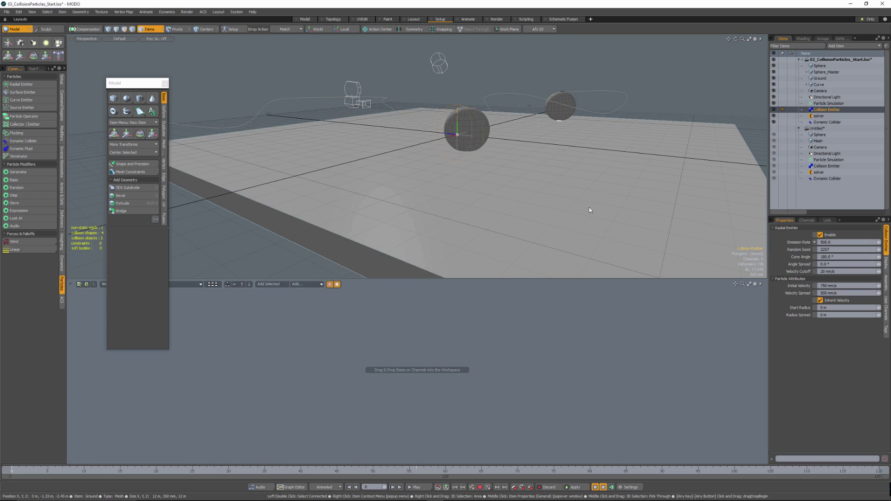
Enable Use Gravity on the Particle Simulation and test it with a live simulation.
click(829, 103)
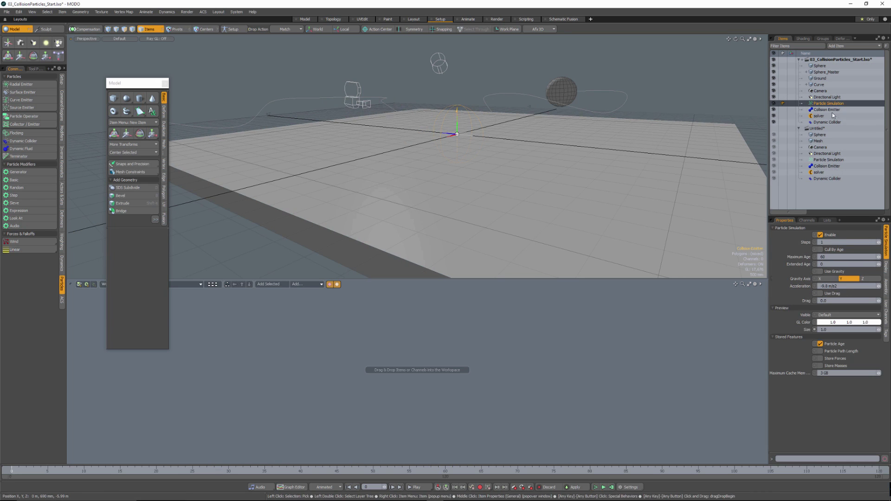
click(822, 272)
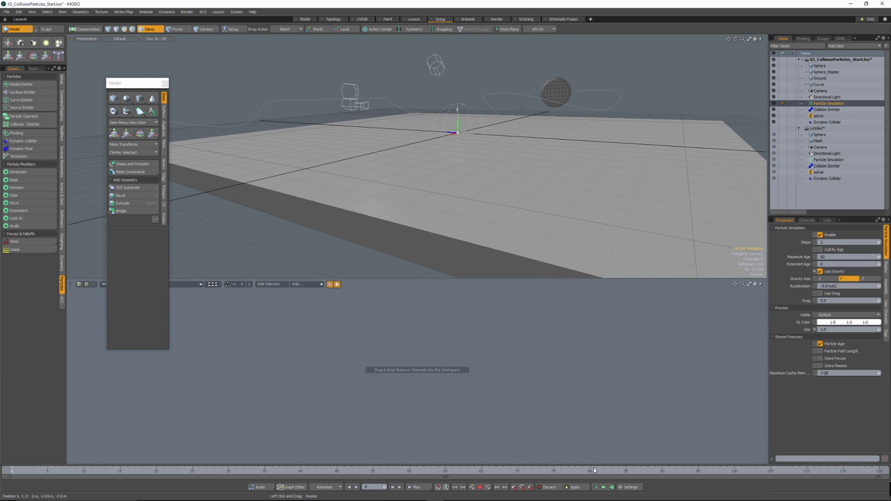
click(604, 488)
alt+drag(598, 181, 583, 177)
key(Escape)
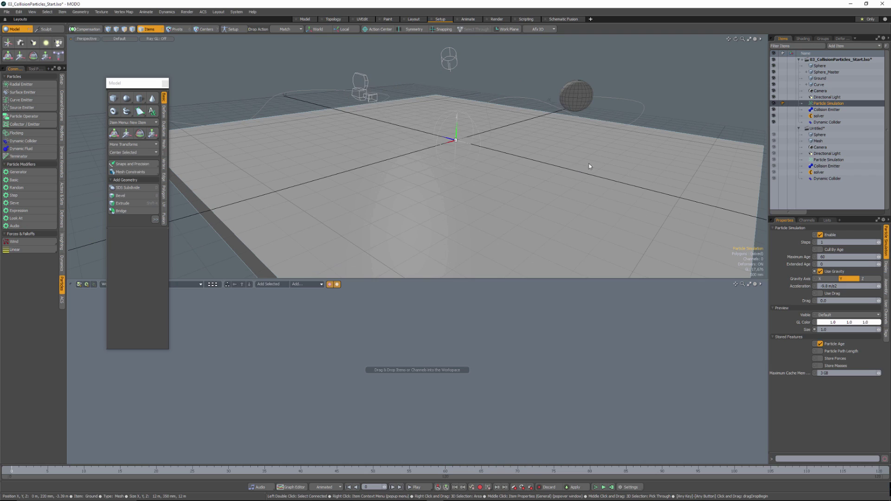
Create a Pin constraint between Sphere_Master and Sphere, and test it with a live simulation.
click(825, 72)
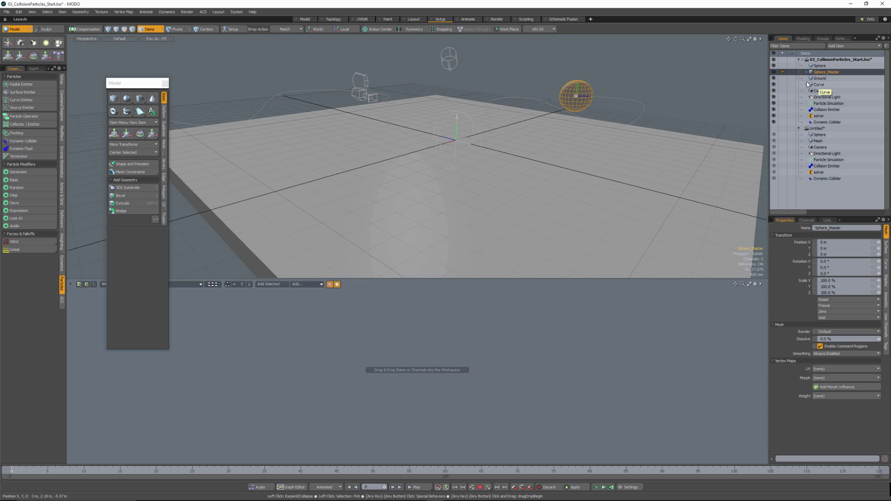
ctrl+click(827, 66)
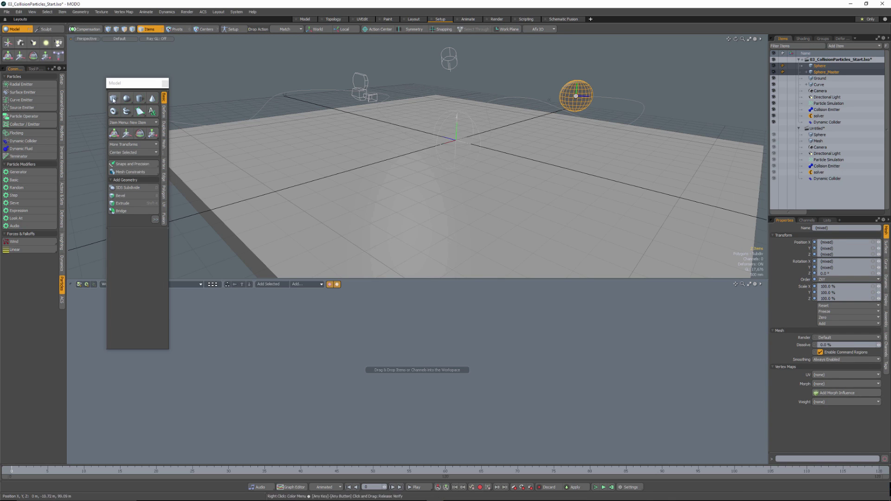
click(62, 264)
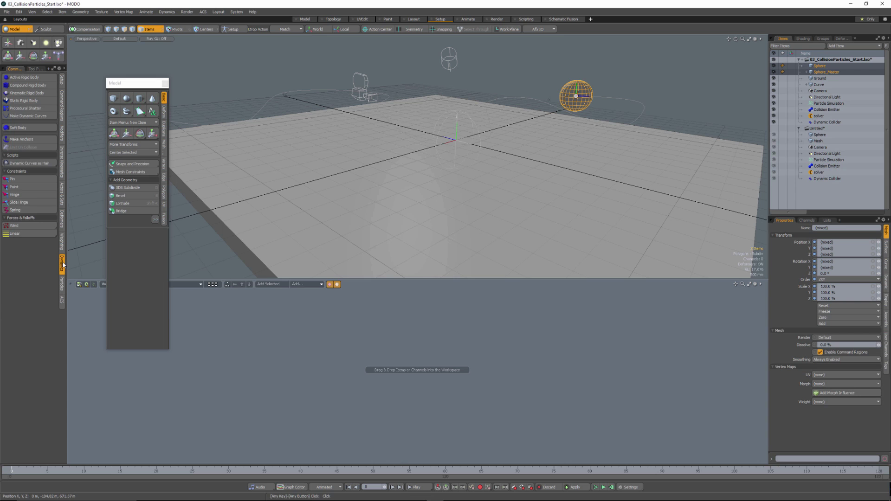
click(10, 180)
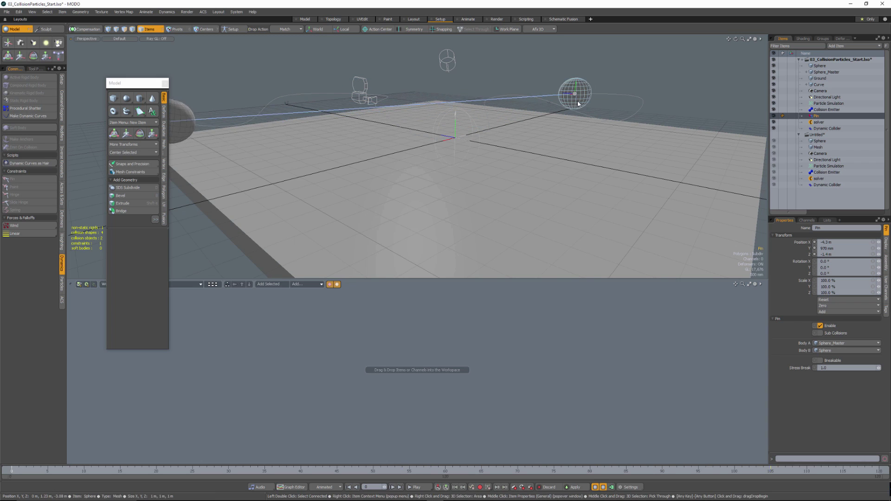
key(Escape)
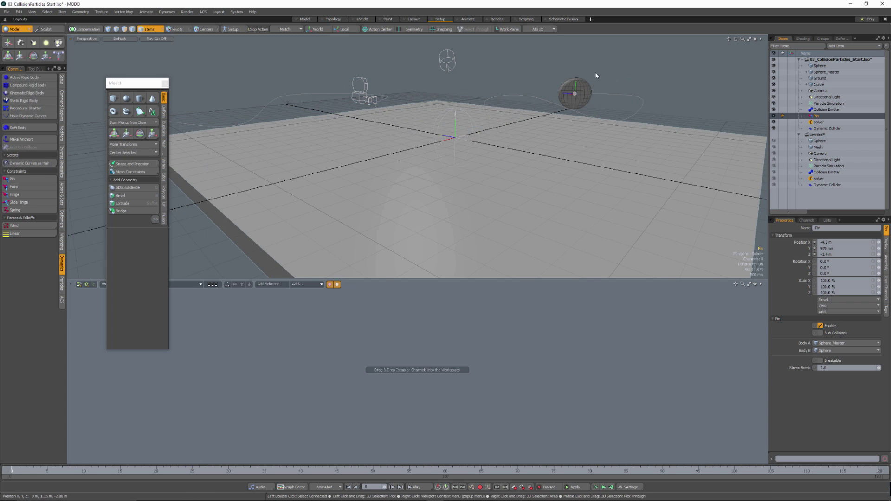
Make Sphere_Master a kinematic rigid body, clear the selection and run the live simulation.
click(834, 73)
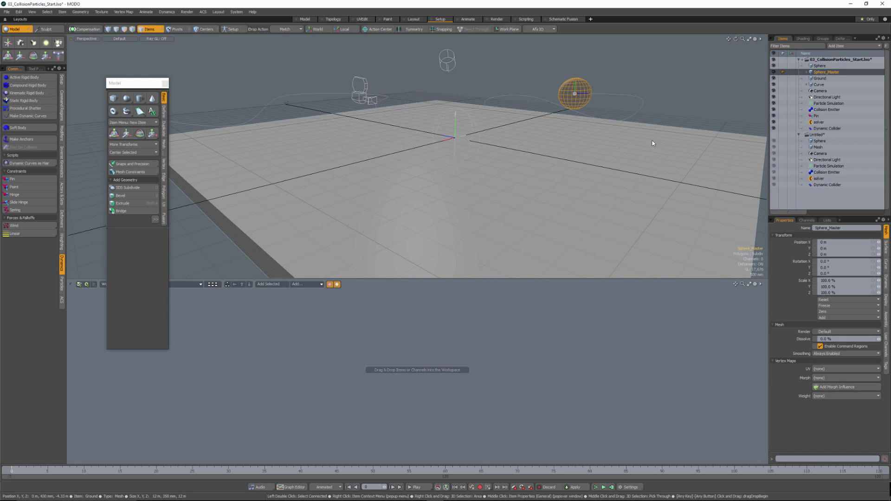
click(657, 112)
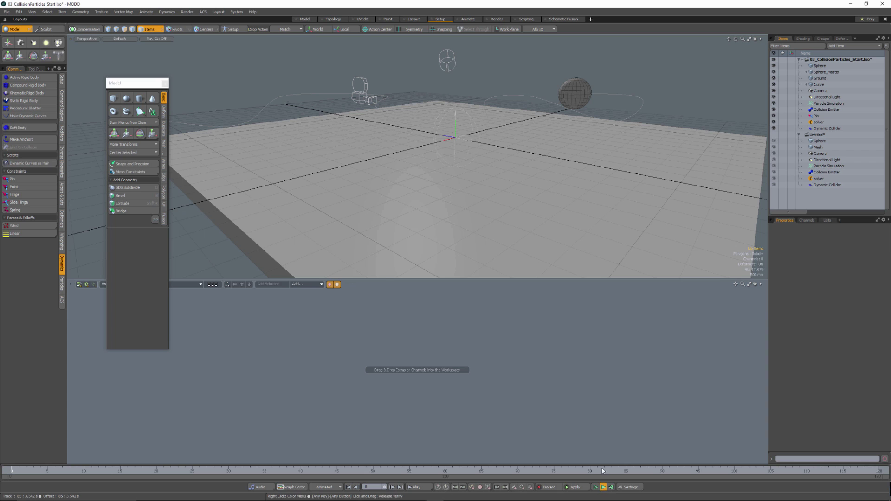
click(595, 487)
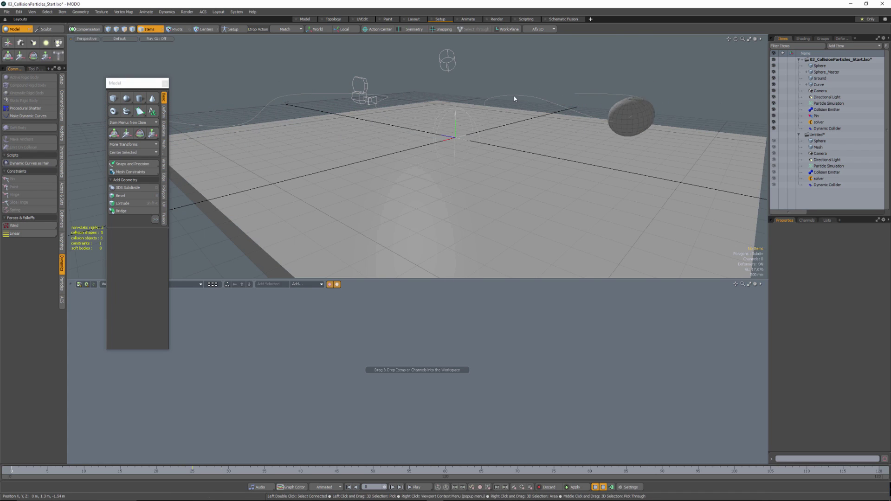
Hide Sphere_Master and close the floating Model palette.
click(774, 72)
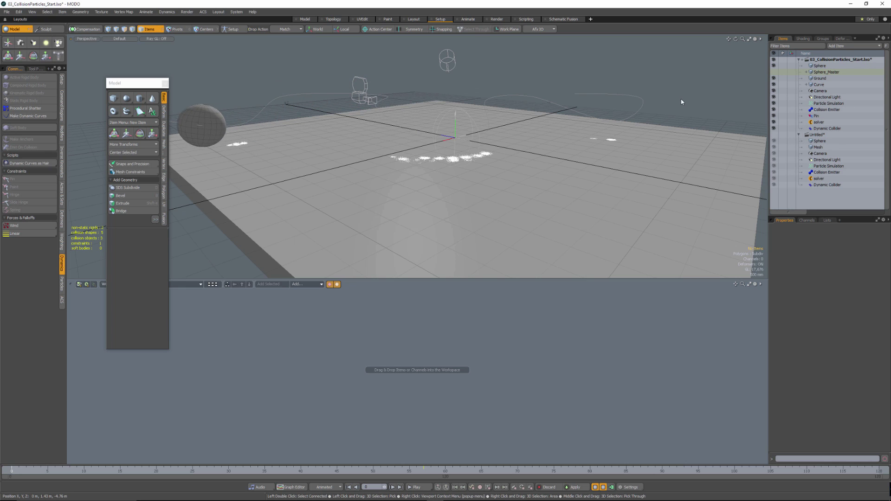
click(165, 83)
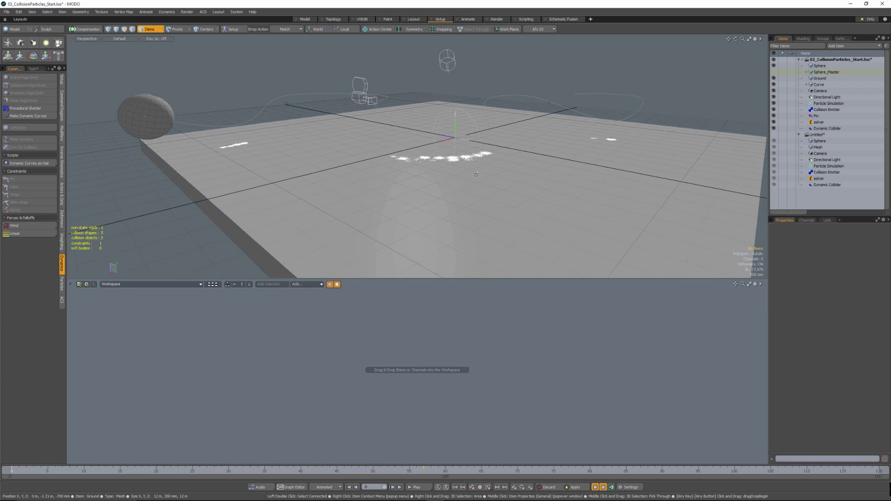
Set the collision Margin of both Ground and Sphere to 5 mm.
click(501, 173)
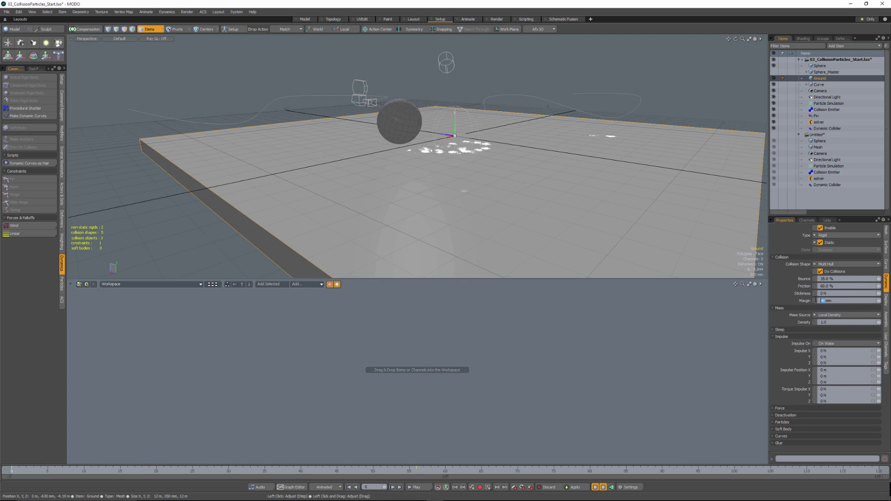
text(5)
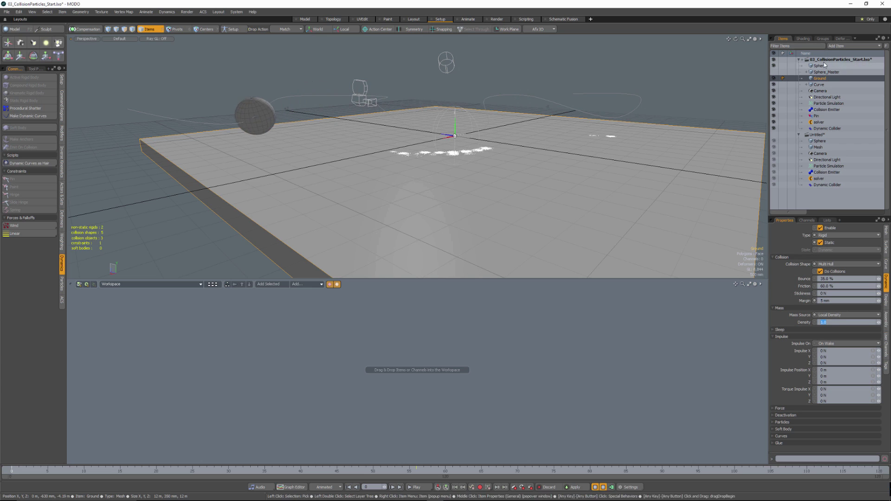
click(820, 66)
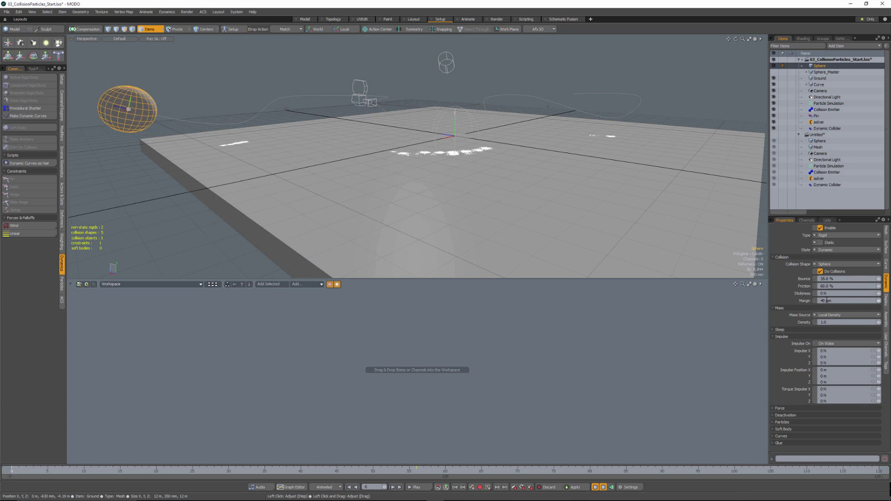
double_click(820, 301)
text(5)
key(Tab)
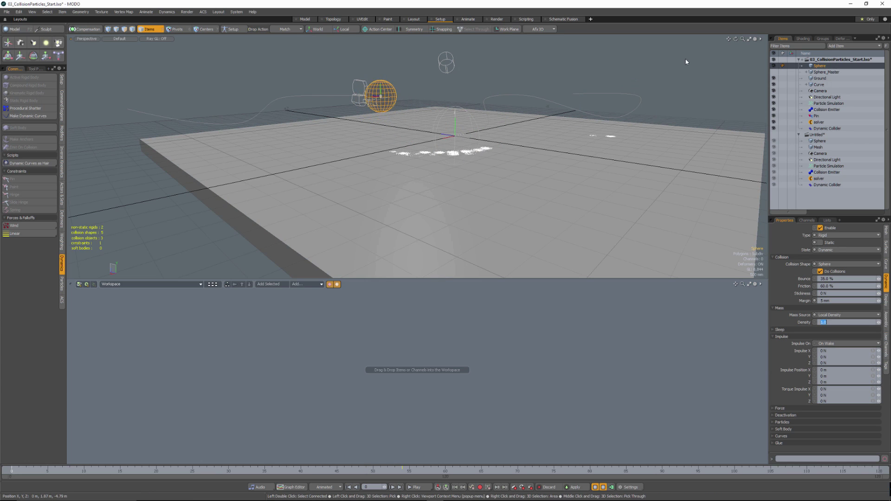
Clear the selection, restart the live simulation preview, and compute the cached simulation with the default range.
click(682, 112)
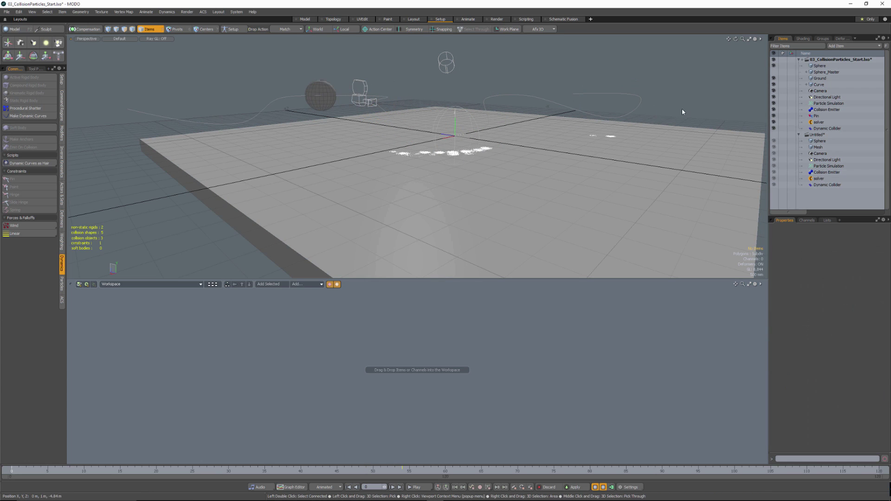
click(605, 488)
click(604, 487)
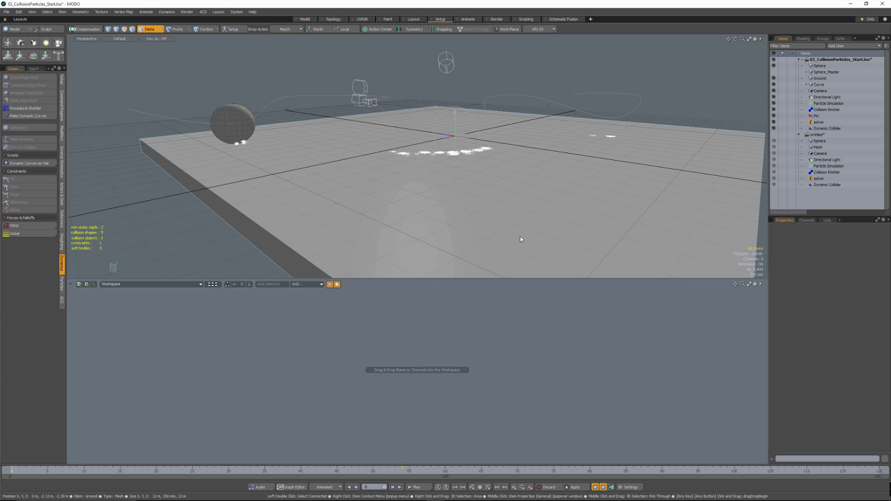
click(612, 488)
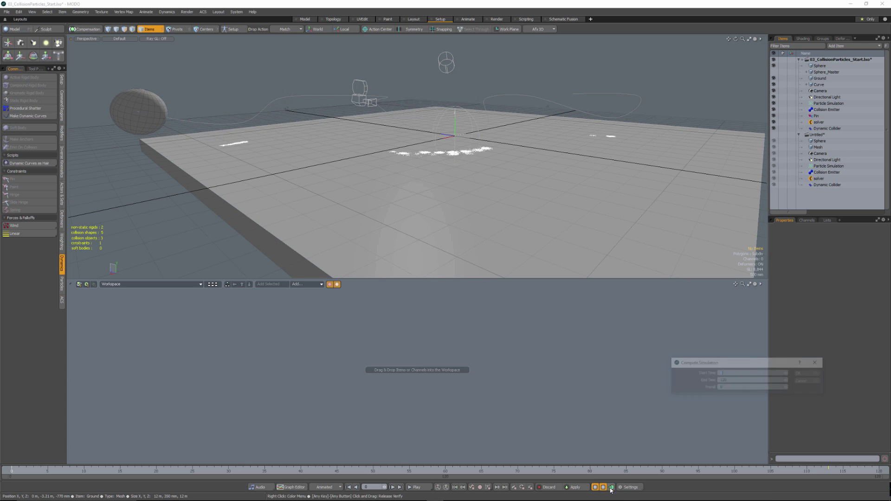
click(801, 374)
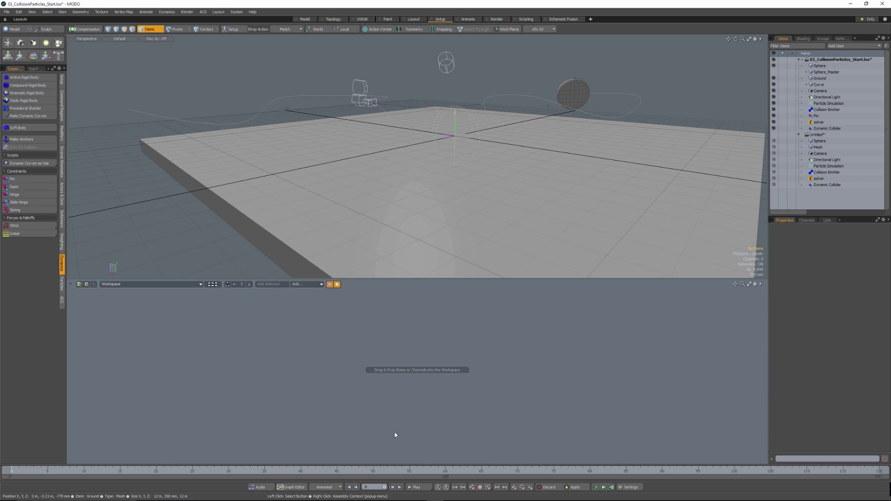
Scrub the cached simulation through frames 59 and 72 and examine the particles emitted where the sphere touches the ground.
mouse_move(370, 472)
mouse_down()
mouse_move(387, 472)
mouse_move(113, 472)
mouse_move(438, 472)
mouse_up()
ctrl+alt+drag(438, 153, 524, 138)
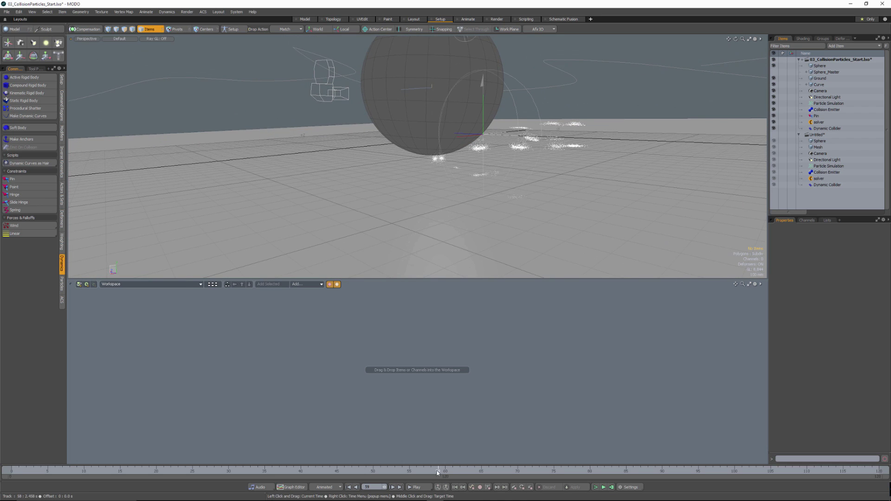
drag(438, 473, 532, 471)
scroll(409, 195, down, 5)
mouse_move(409, 195)
alt+mouse_down()
mouse_move(446, 195)
mouse_move(406, 205)
alt+mouse_up()
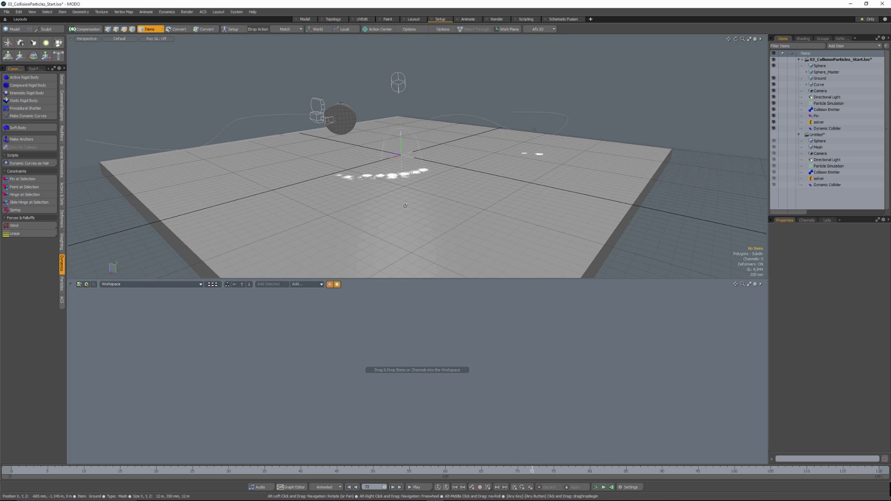